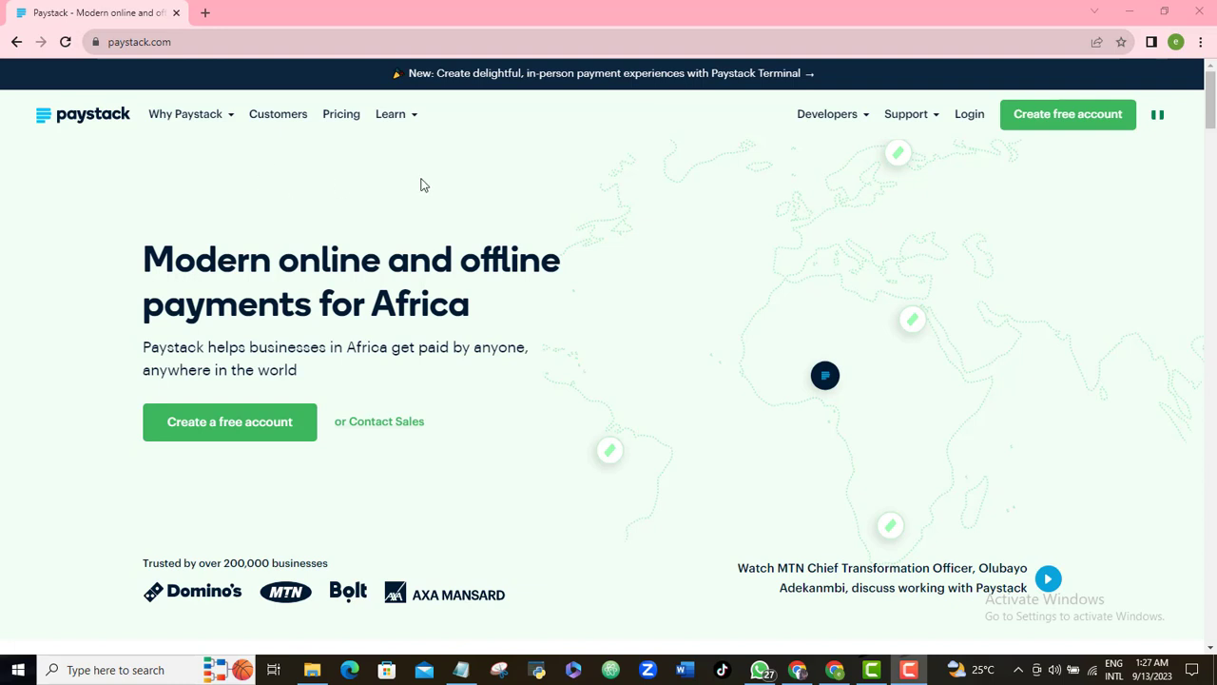
Start a free account from the Paystack homepage's 'Create free account' button
{"action": "left_click", "coordinate": [1093, 118]}
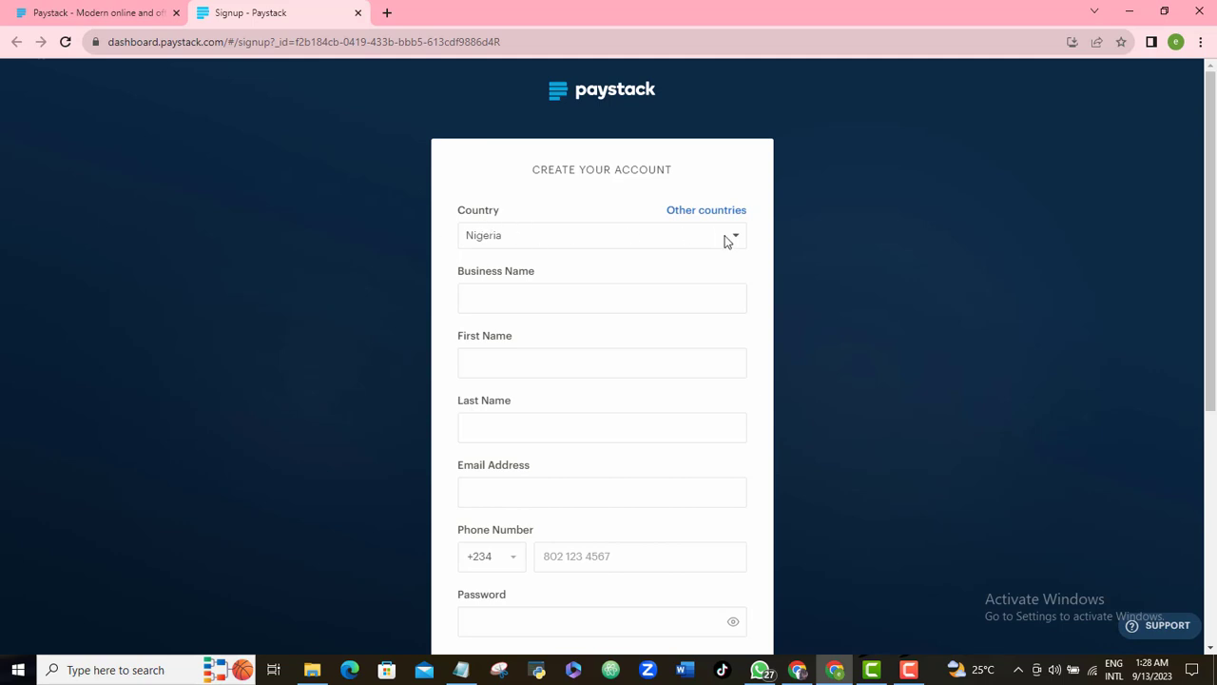
Keep Nigeria as the country and enter the business name and owner's first and last name
{"action": "left_click", "coordinate": [722, 238]}
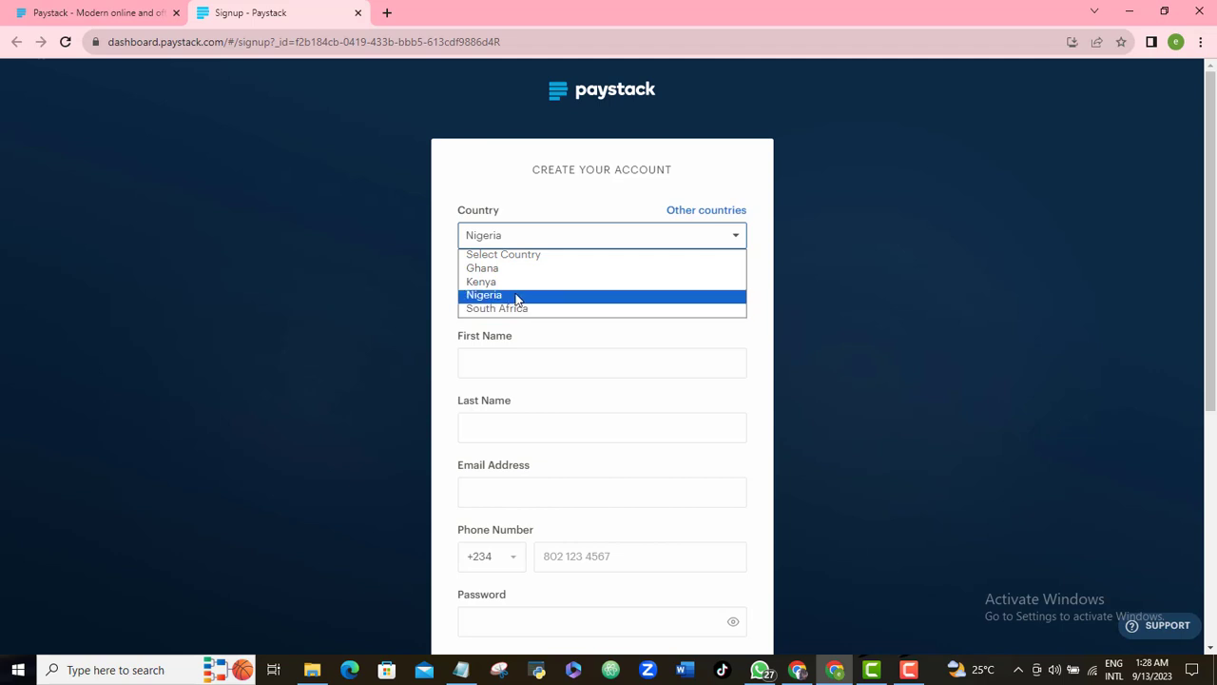
{"action": "left_click", "coordinate": [516, 297]}
{"action": "left_click", "coordinate": [513, 293]}
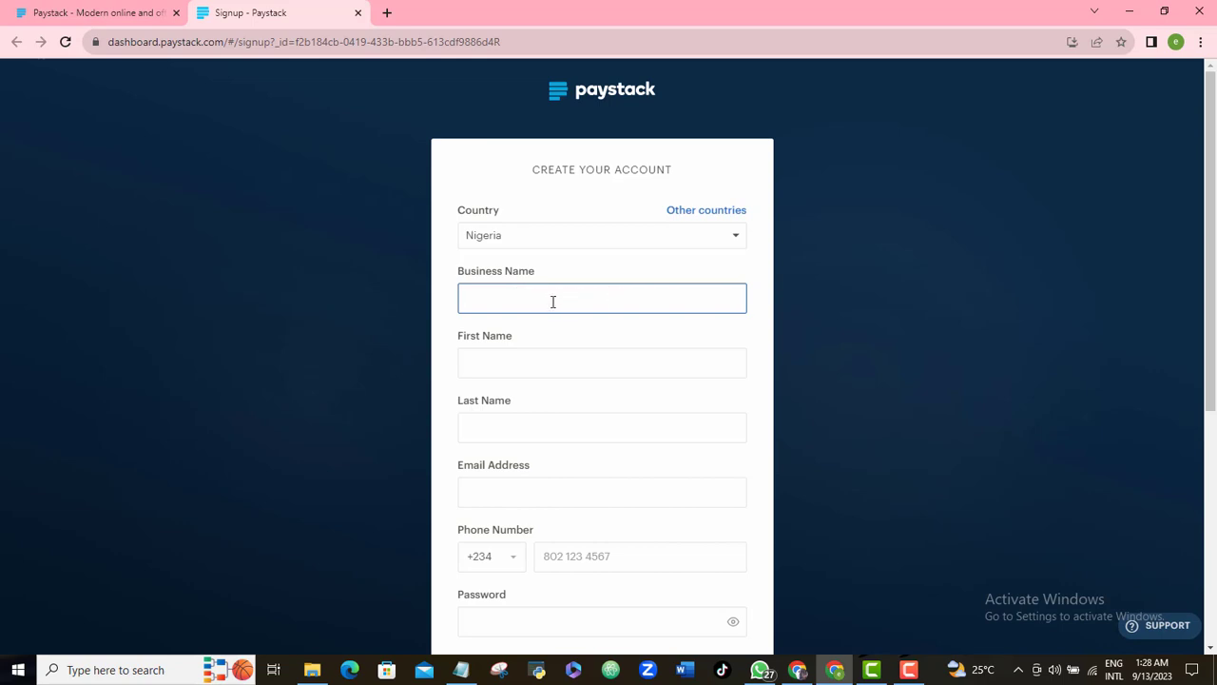
{"action": "type", "text": "J"}
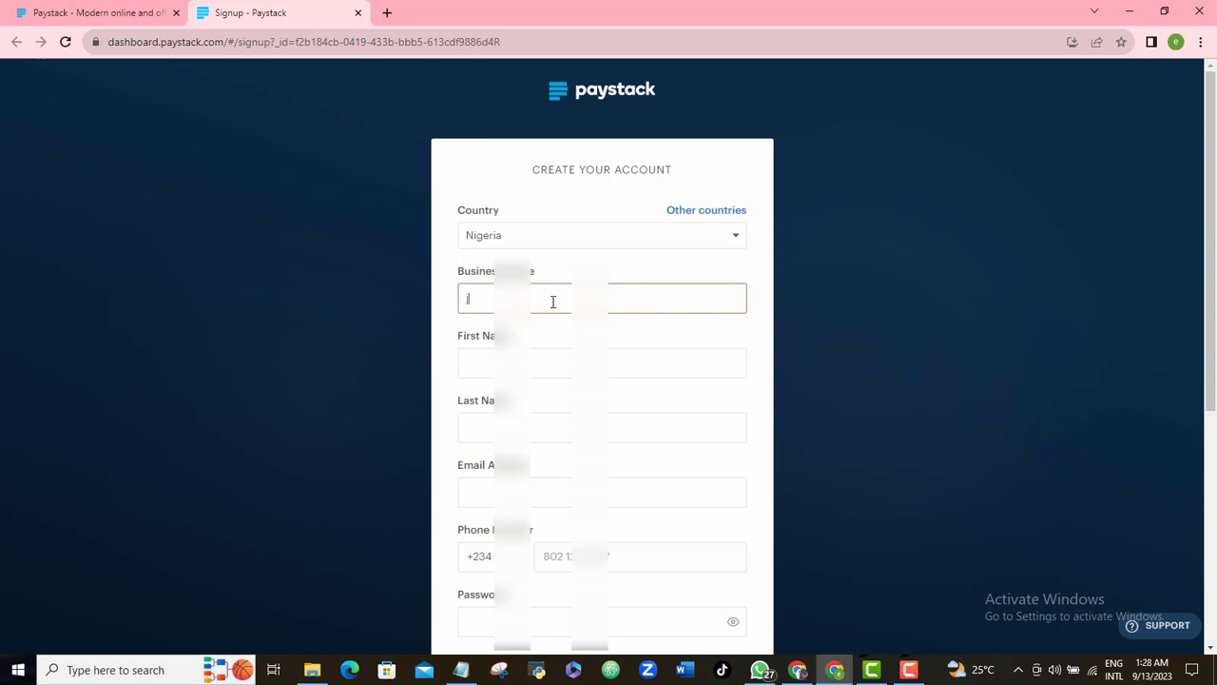
{"action": "type", "text": "ssaj Productions"}
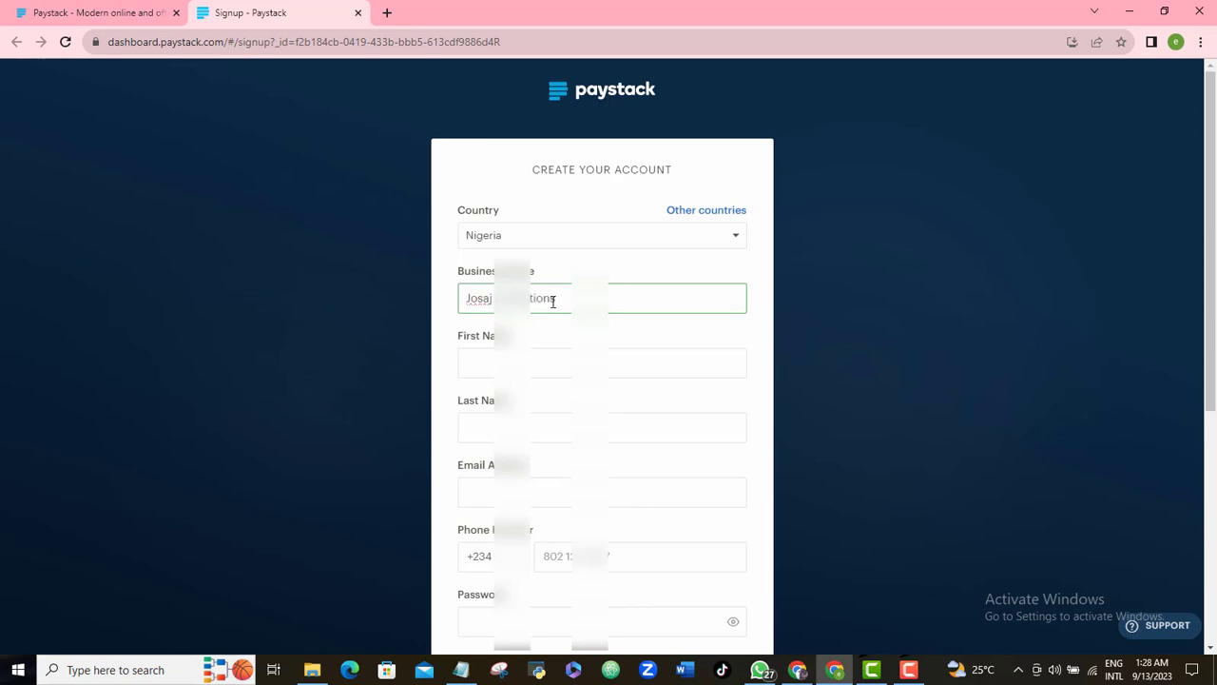
{"action": "left_click", "coordinate": [531, 354]}
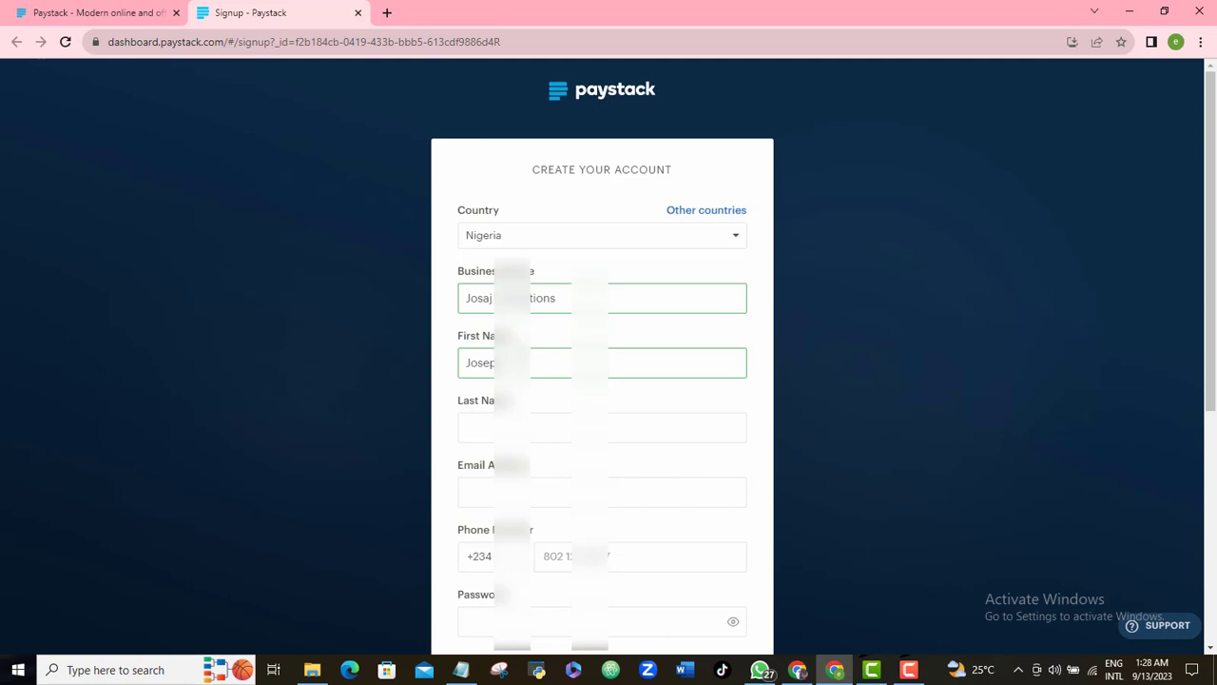
{"action": "key", "text": "Tab"}
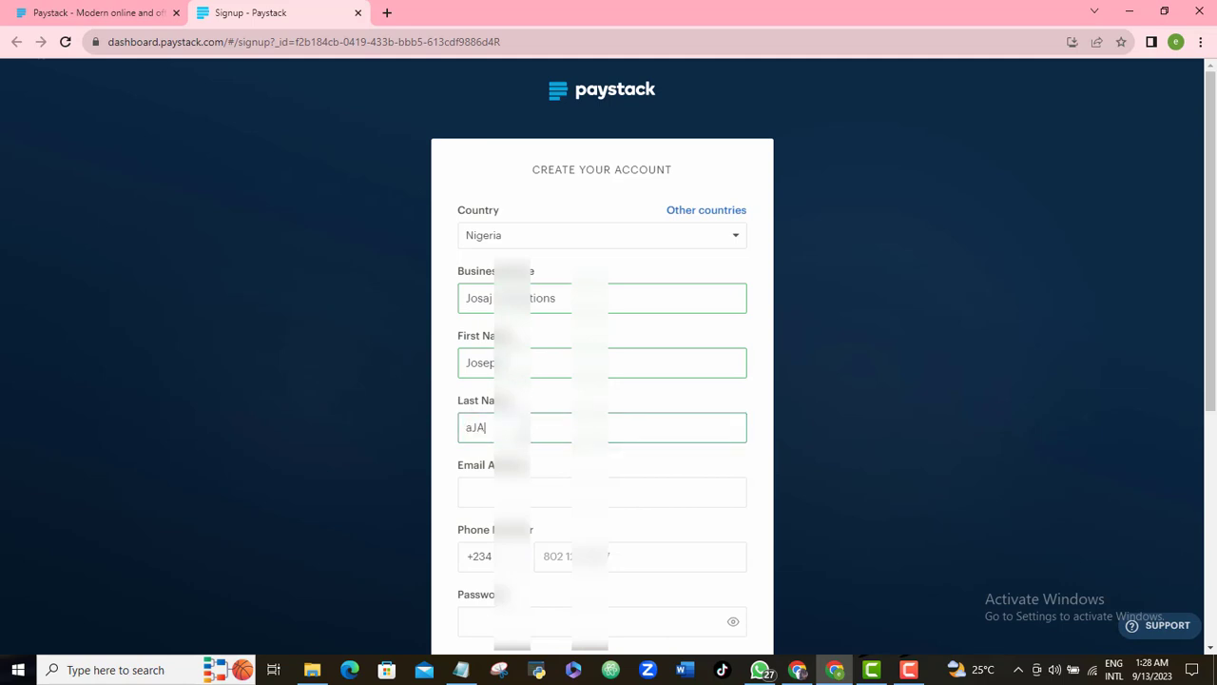
Fill the e-mail from the saved suggestion and begin entering the phone number
{"action": "key", "text": "Tab"}
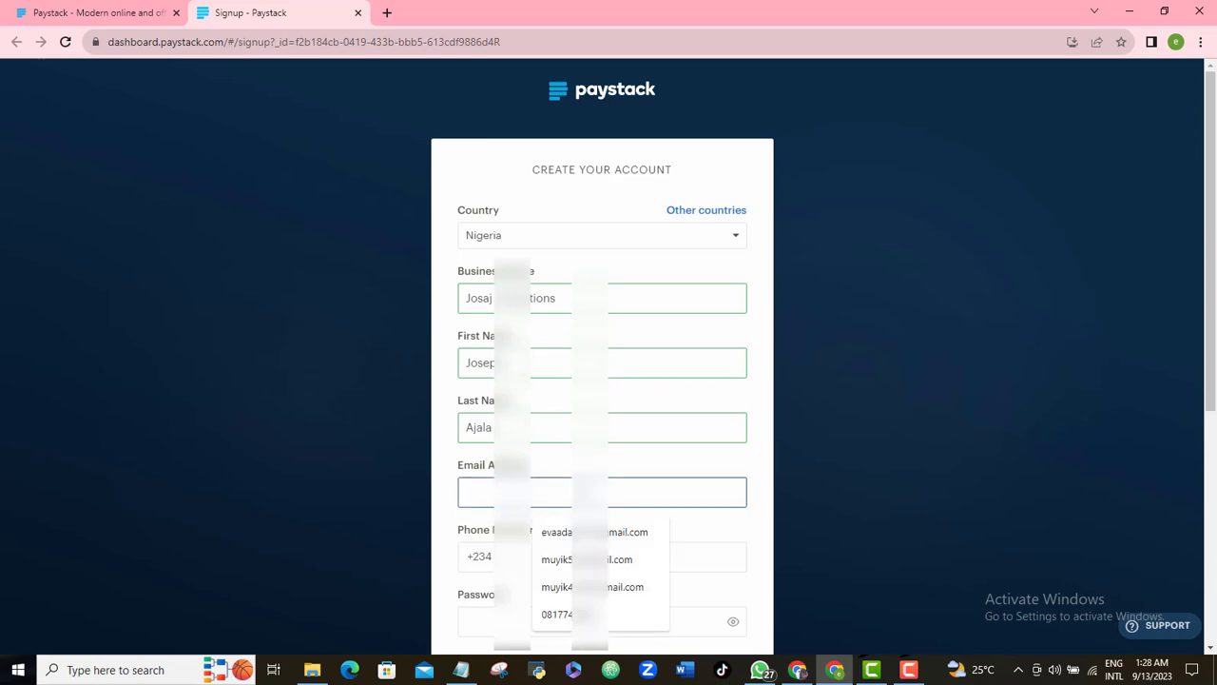
{"action": "key", "text": "Down"}
{"action": "key", "text": "Return"}
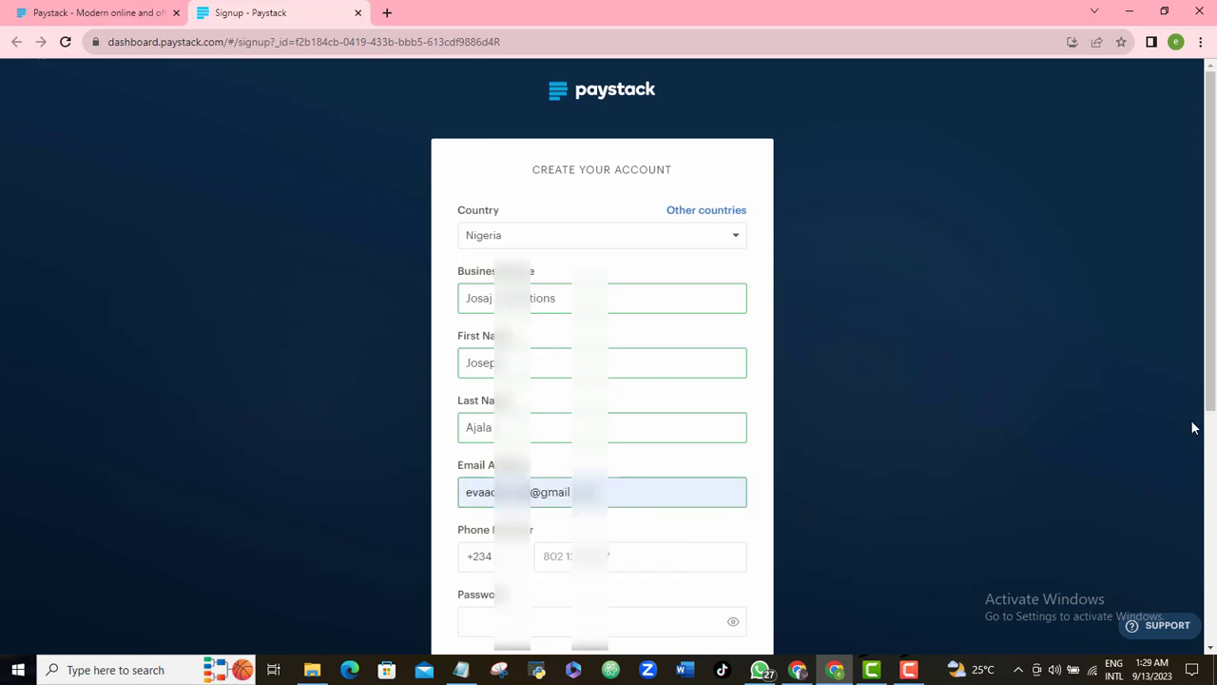
{"action": "scroll", "coordinate": [1212, 403], "scroll_direction": "down", "scroll_amount": 1}
{"action": "left_click", "coordinate": [640, 472]}
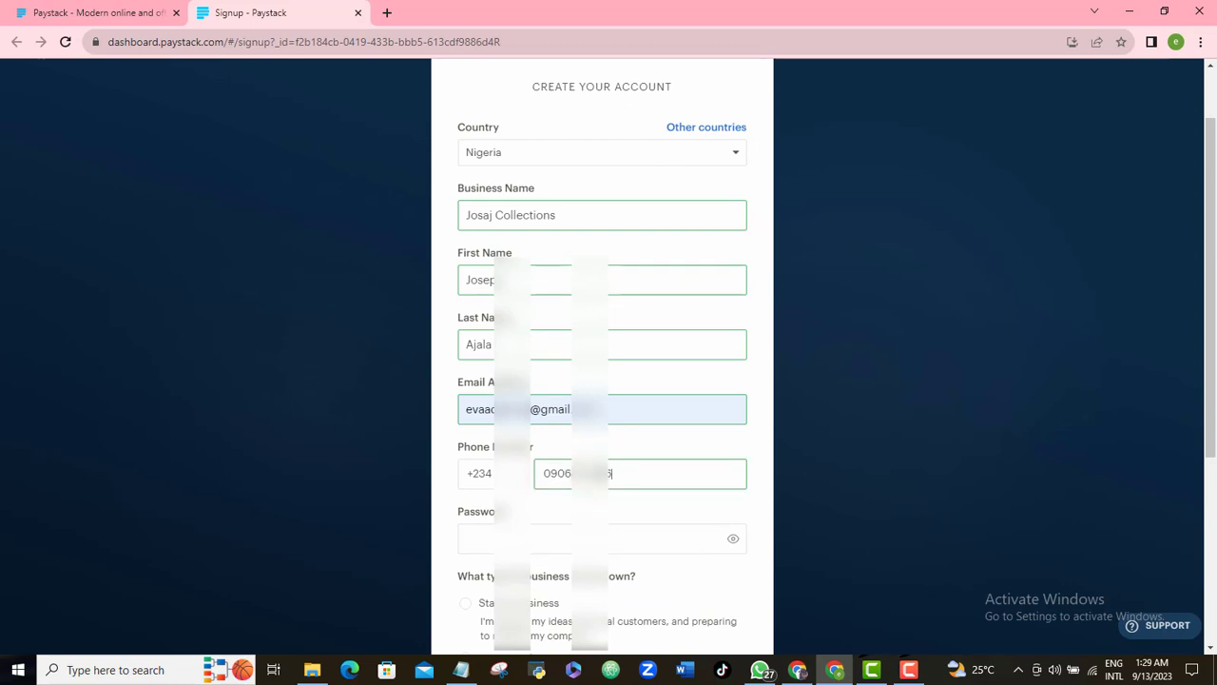
Enter the account password, choose Starter Business and 'No, I'm not', then create the account
{"action": "left_click", "coordinate": [552, 537]}
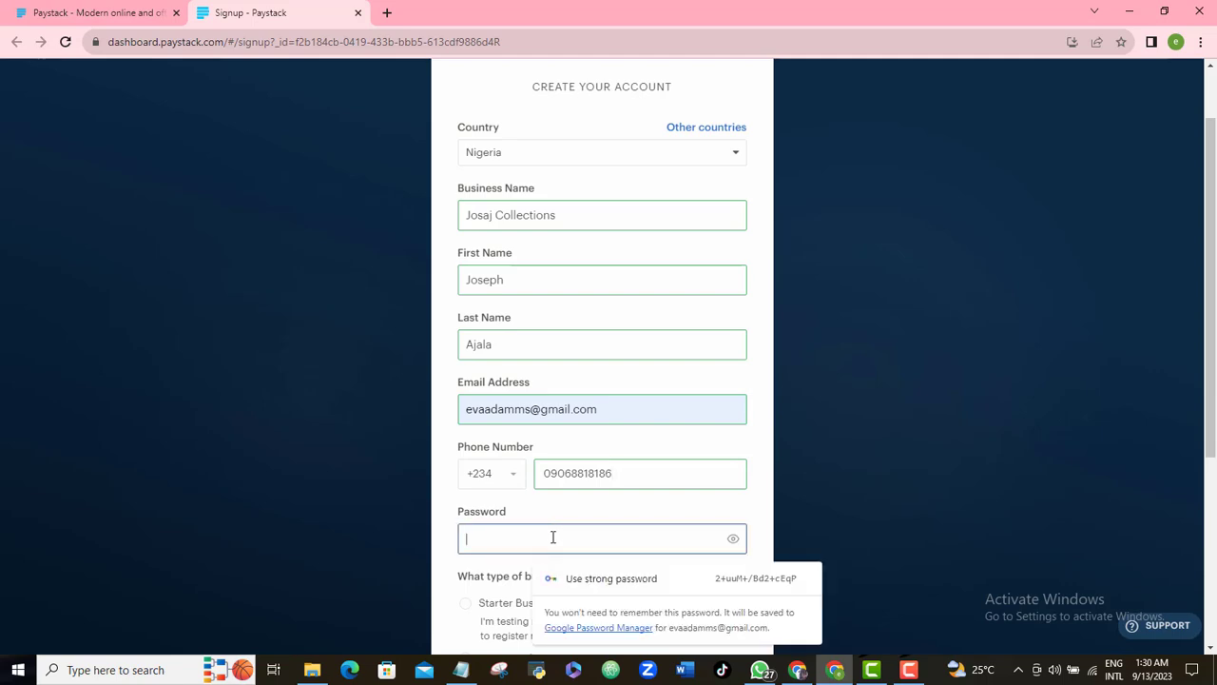
{"action": "type", "text": "•••••••••"}
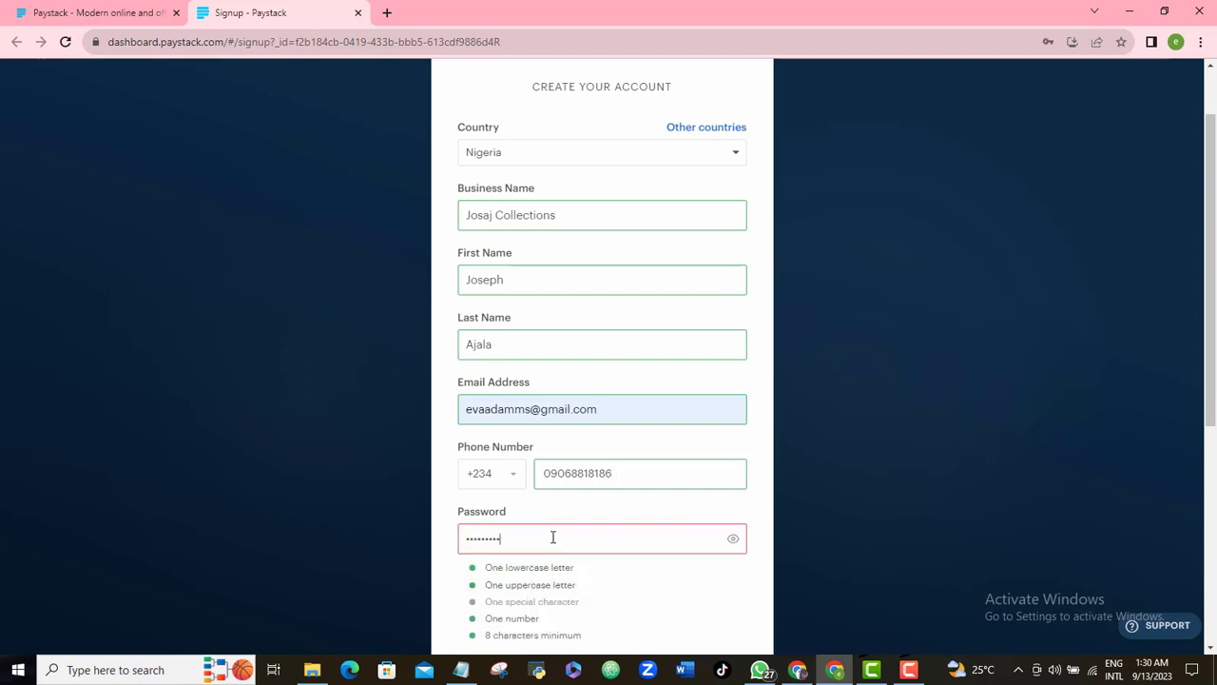
{"action": "type", "text": "•"}
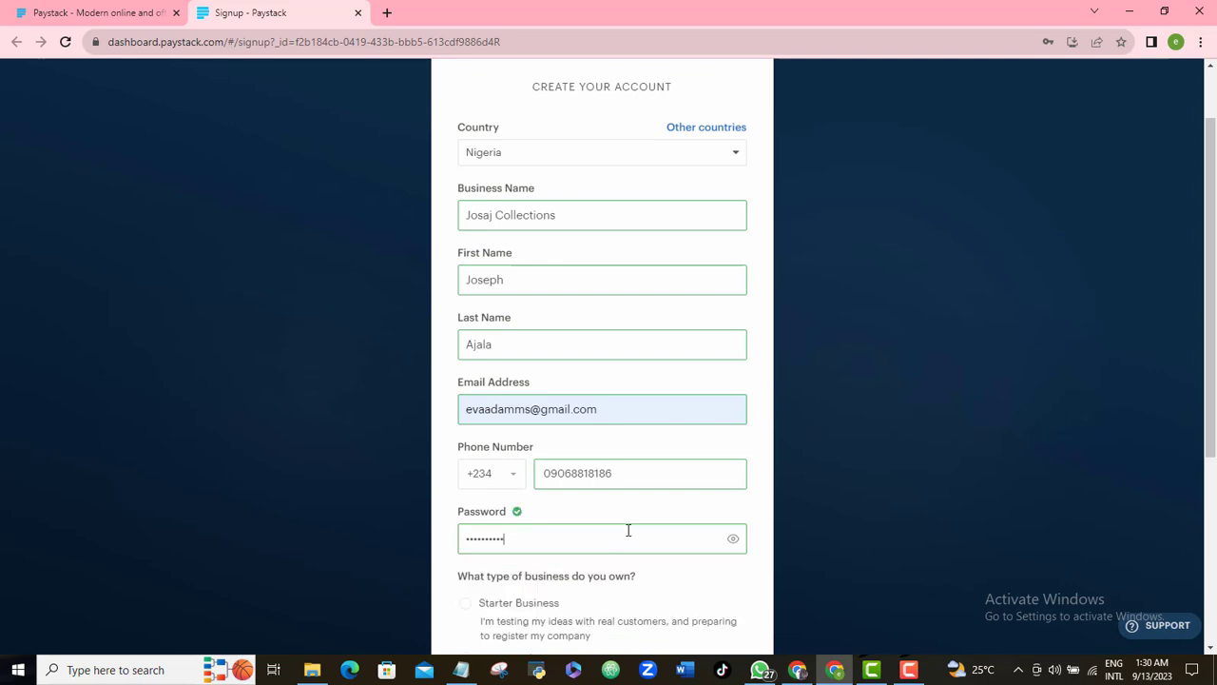
{"action": "left_click_drag", "start_coordinate": [1214, 383], "coordinate": [1150, 498]}
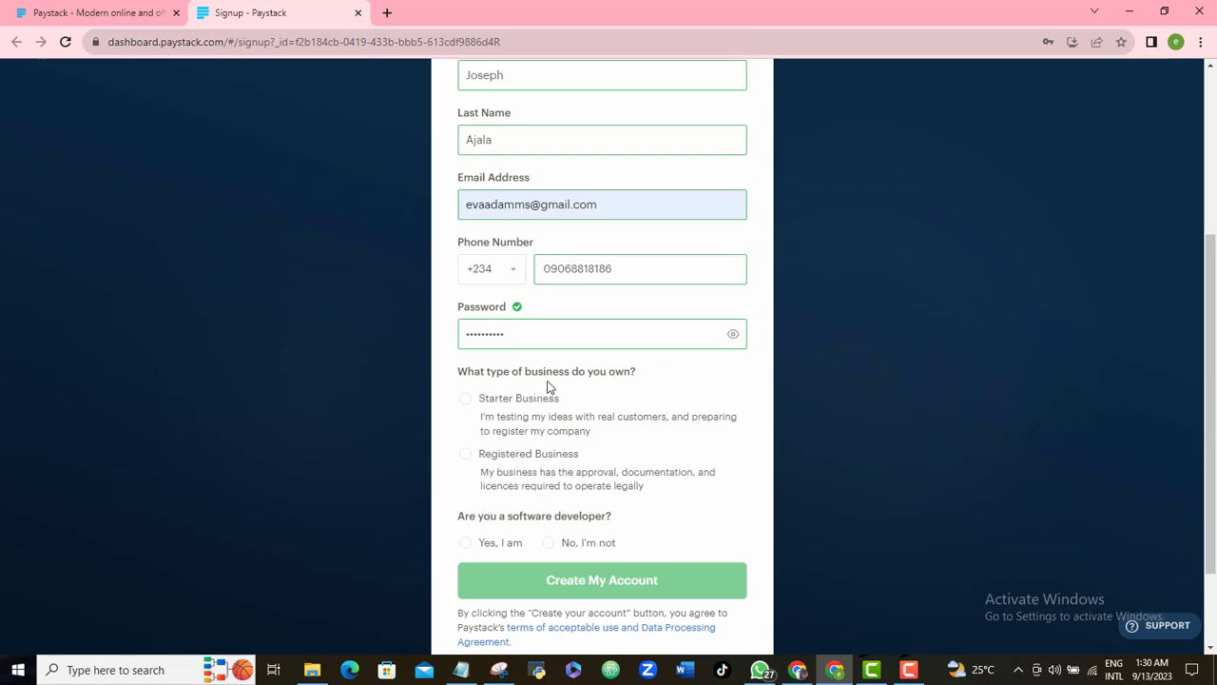
{"action": "left_click", "coordinate": [466, 400]}
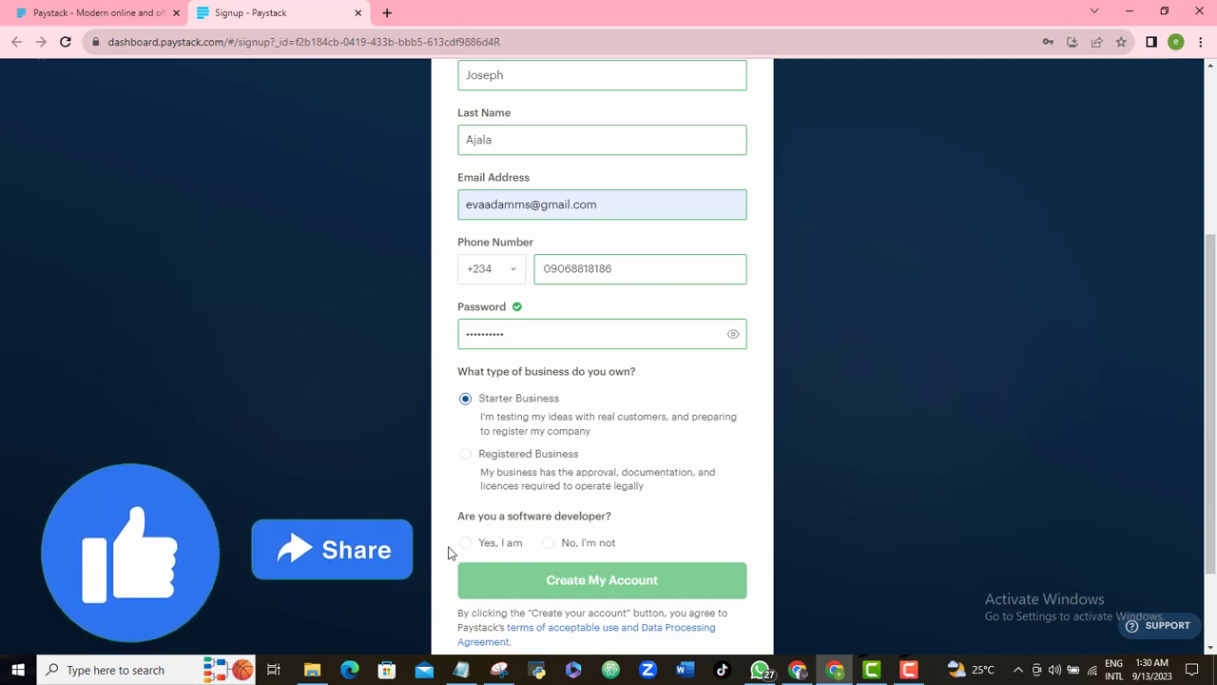
{"action": "left_click", "coordinate": [550, 542]}
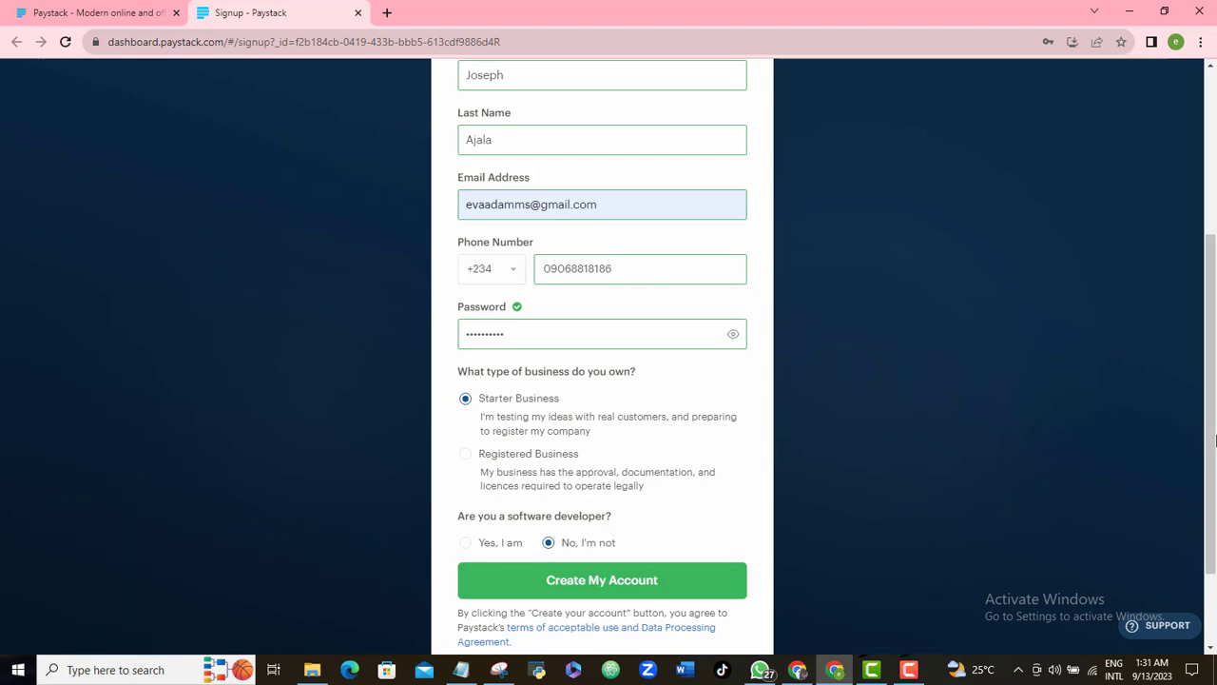
{"action": "scroll", "coordinate": [1215, 439], "scroll_direction": "down", "scroll_amount": 2}
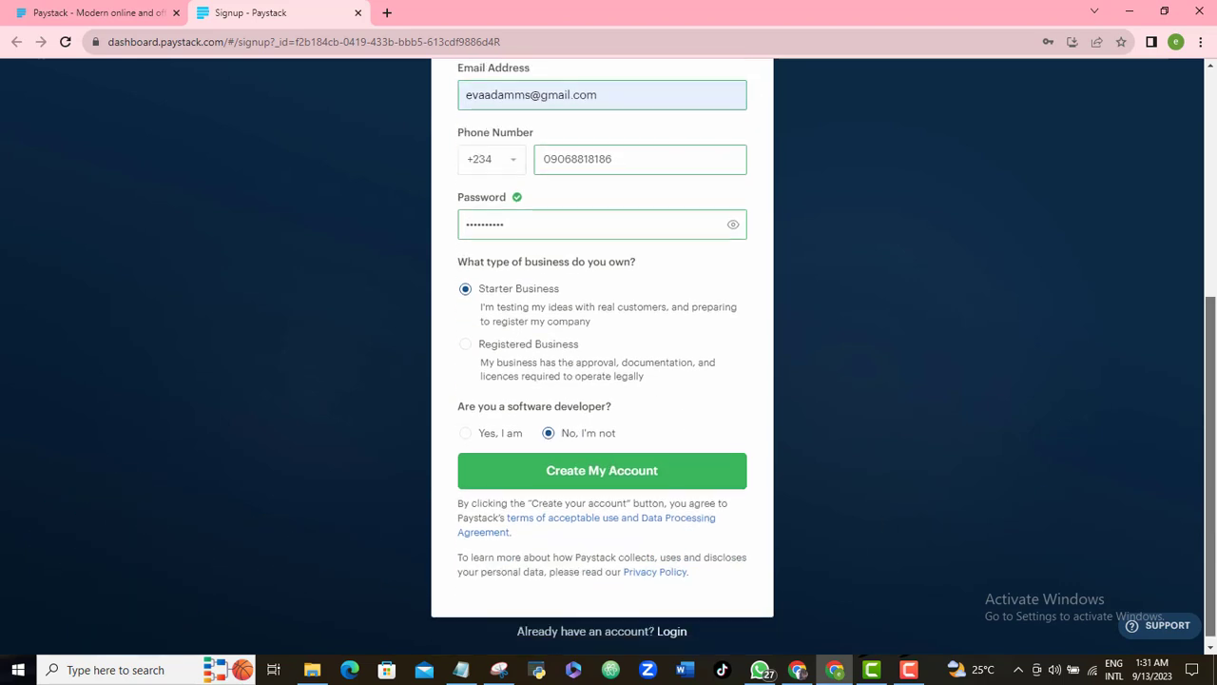
{"action": "left_click", "coordinate": [601, 483]}
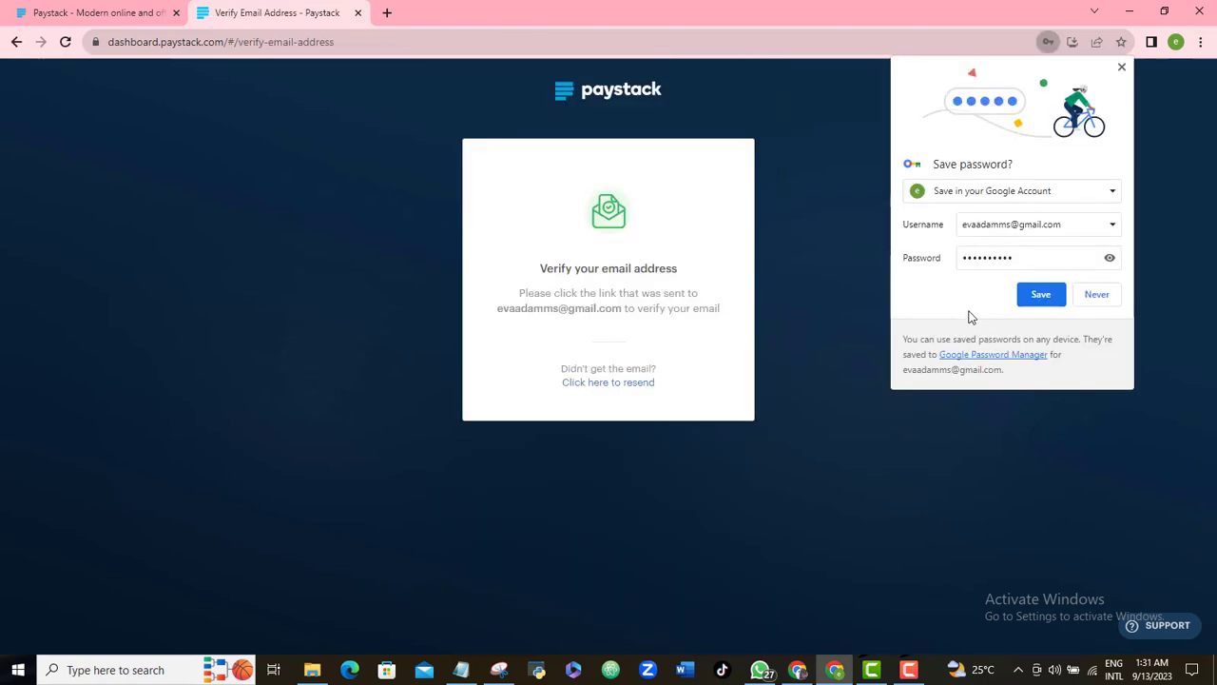
Save the Paystack password in Chrome and open a new browser tab
{"action": "left_click", "coordinate": [1038, 293]}
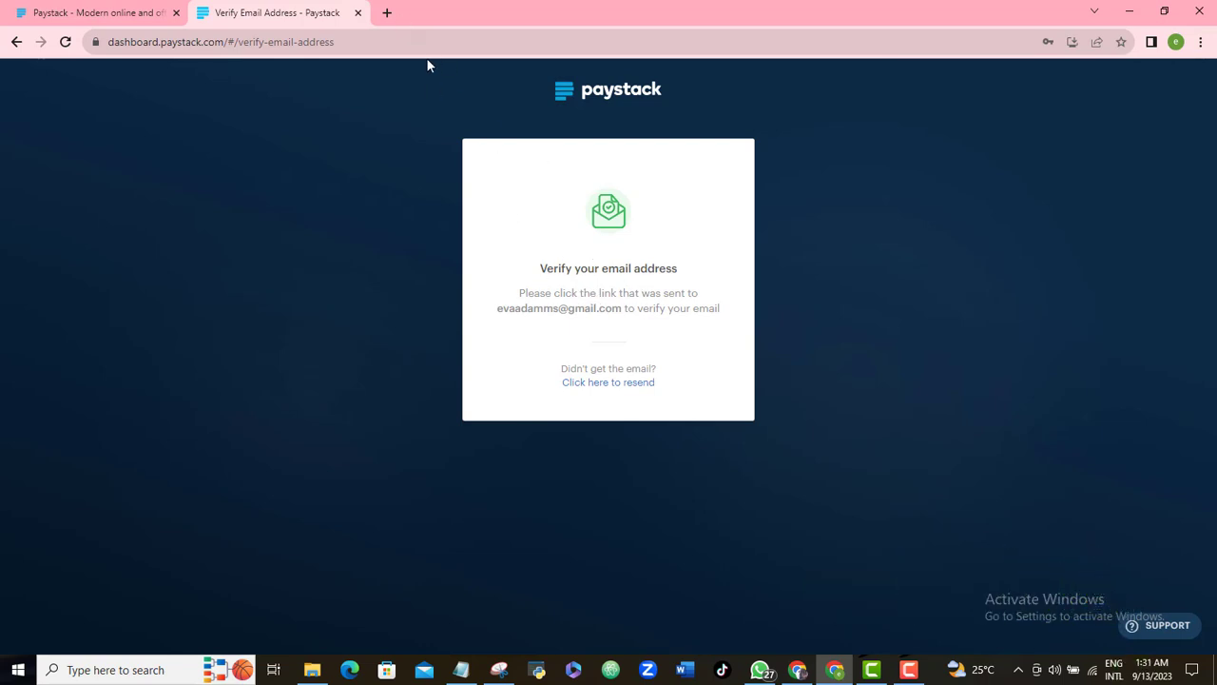
{"action": "left_click", "coordinate": [387, 13]}
Open the Paystack verification email in Gmail and confirm the email address
{"action": "type", "text": "m"}
{"action": "key", "text": "Return"}
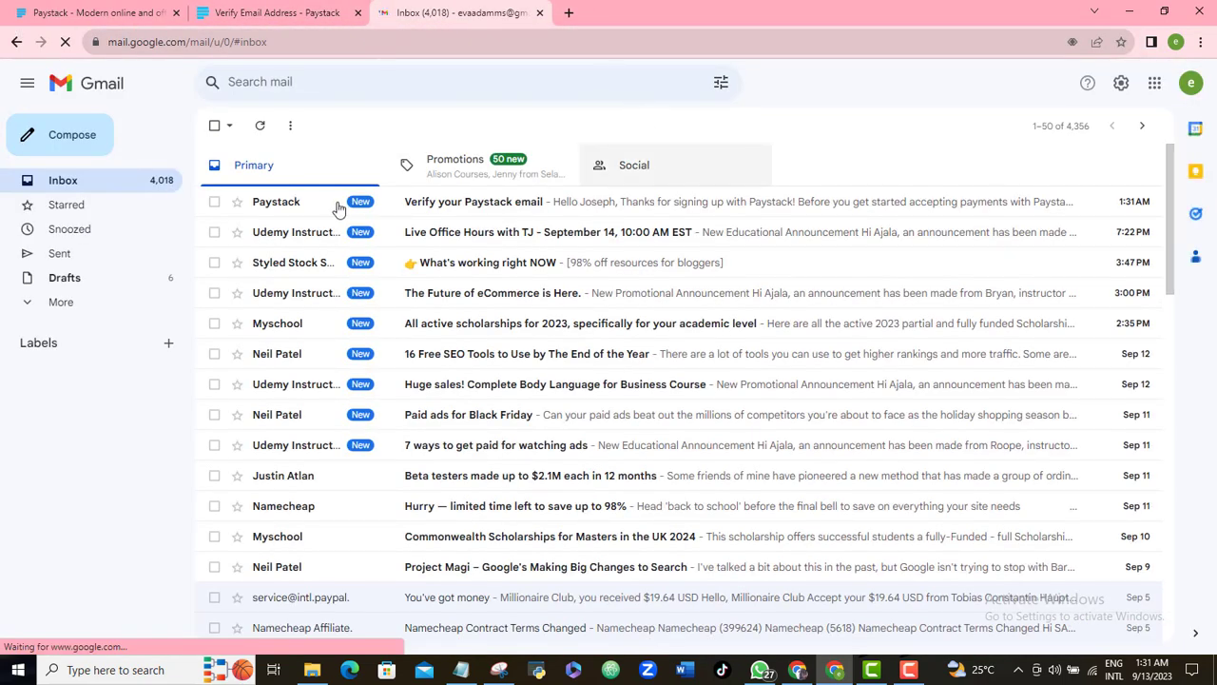
{"action": "left_click", "coordinate": [529, 204]}
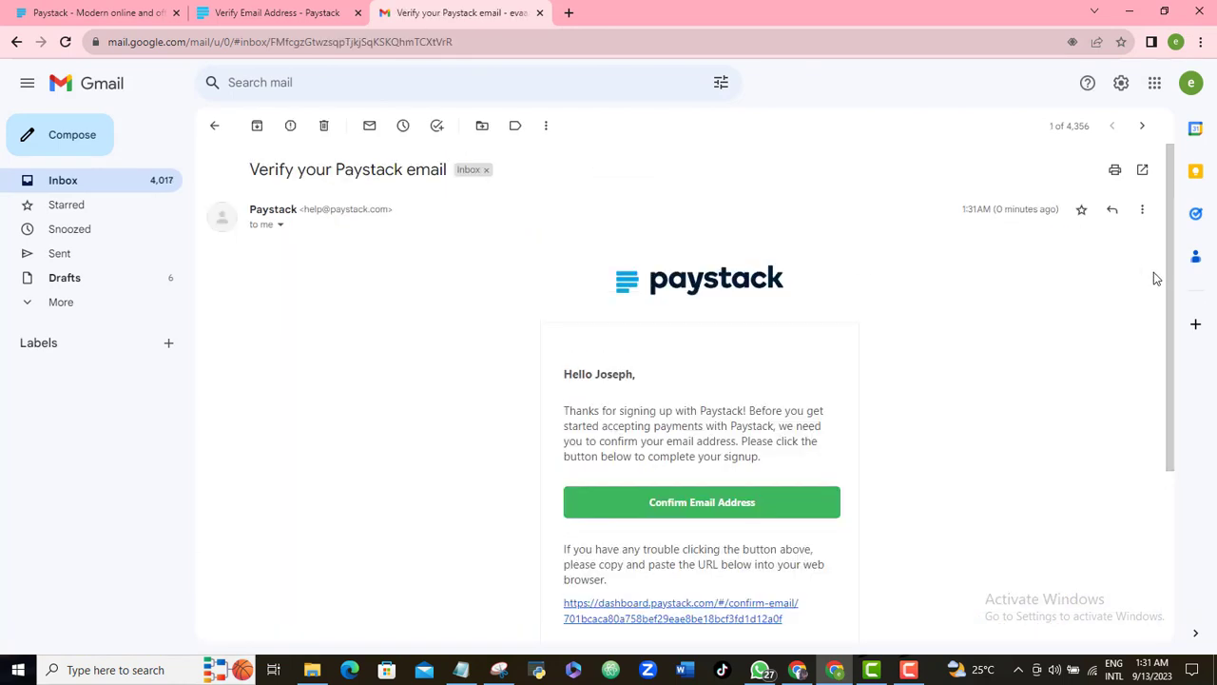
{"action": "scroll", "coordinate": [886, 380], "scroll_direction": "down", "scroll_amount": 2}
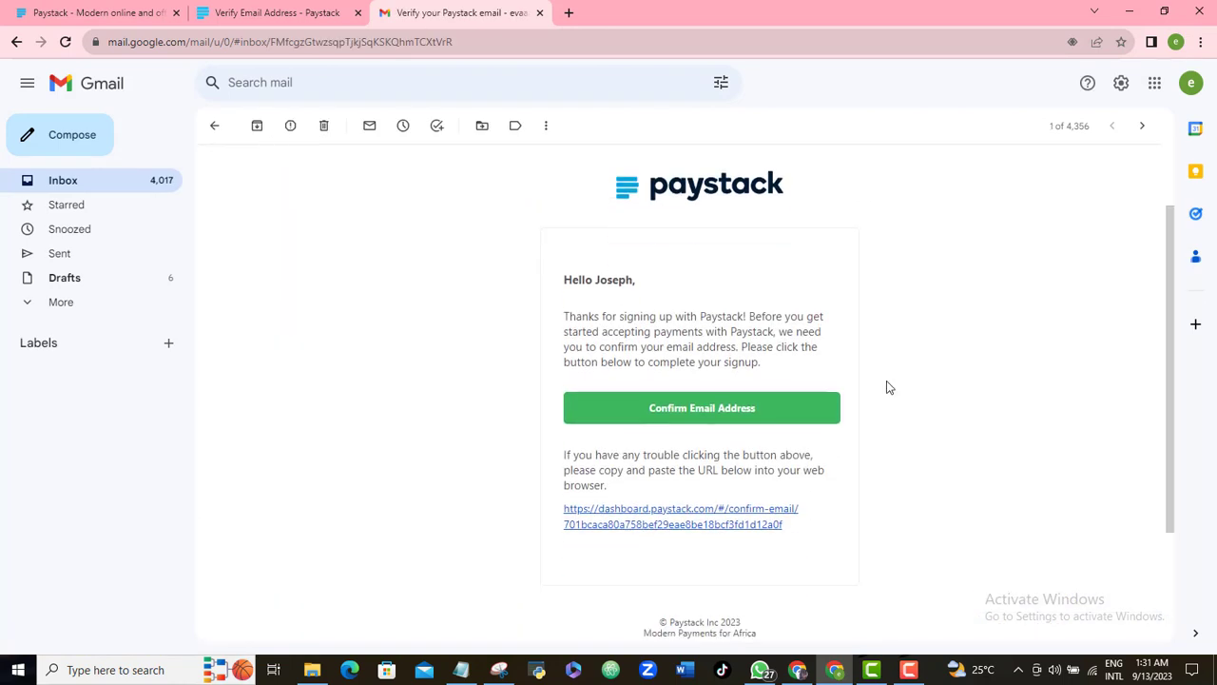
{"action": "left_click", "coordinate": [697, 409]}
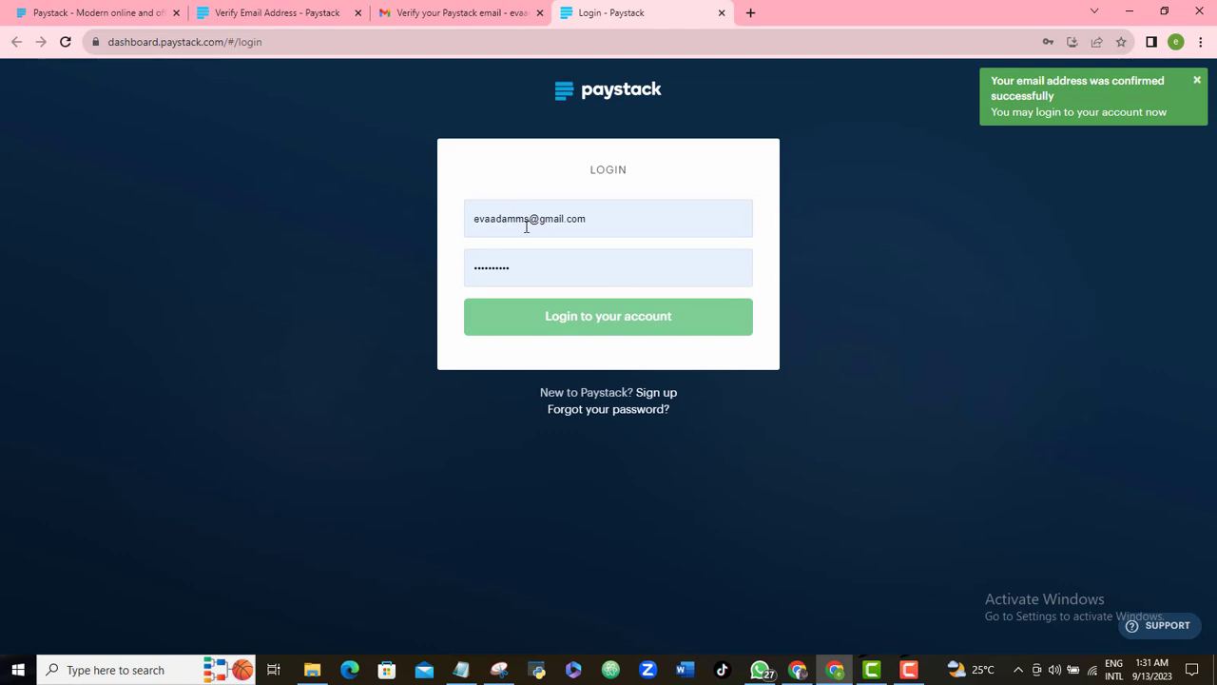
Log in to Paystack with the prefilled e-mail and saved password
{"action": "left_click", "coordinate": [543, 269]}
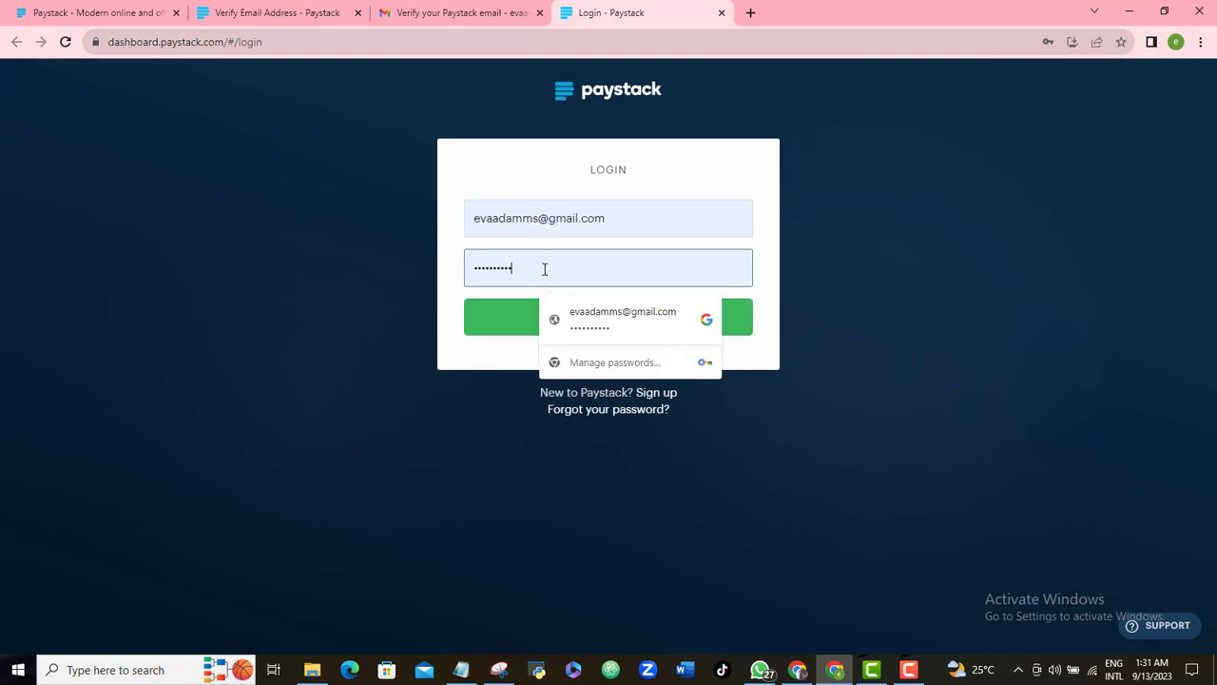
{"action": "left_click", "coordinate": [585, 328]}
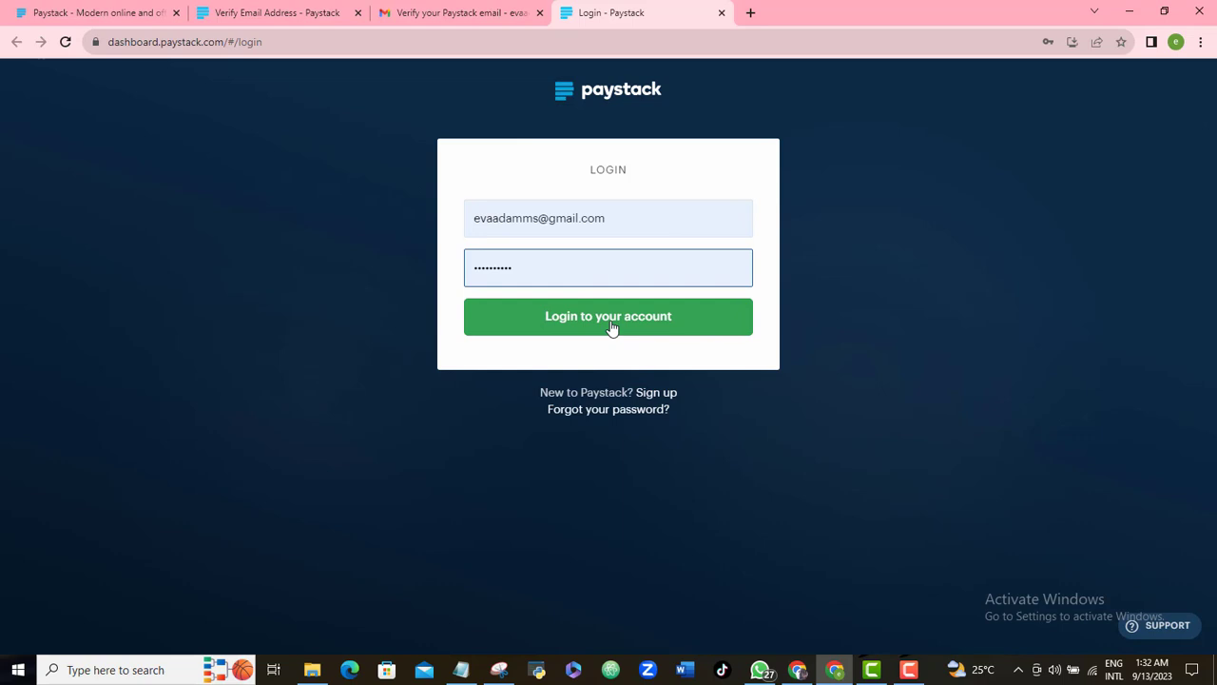
{"action": "left_click", "coordinate": [624, 327]}
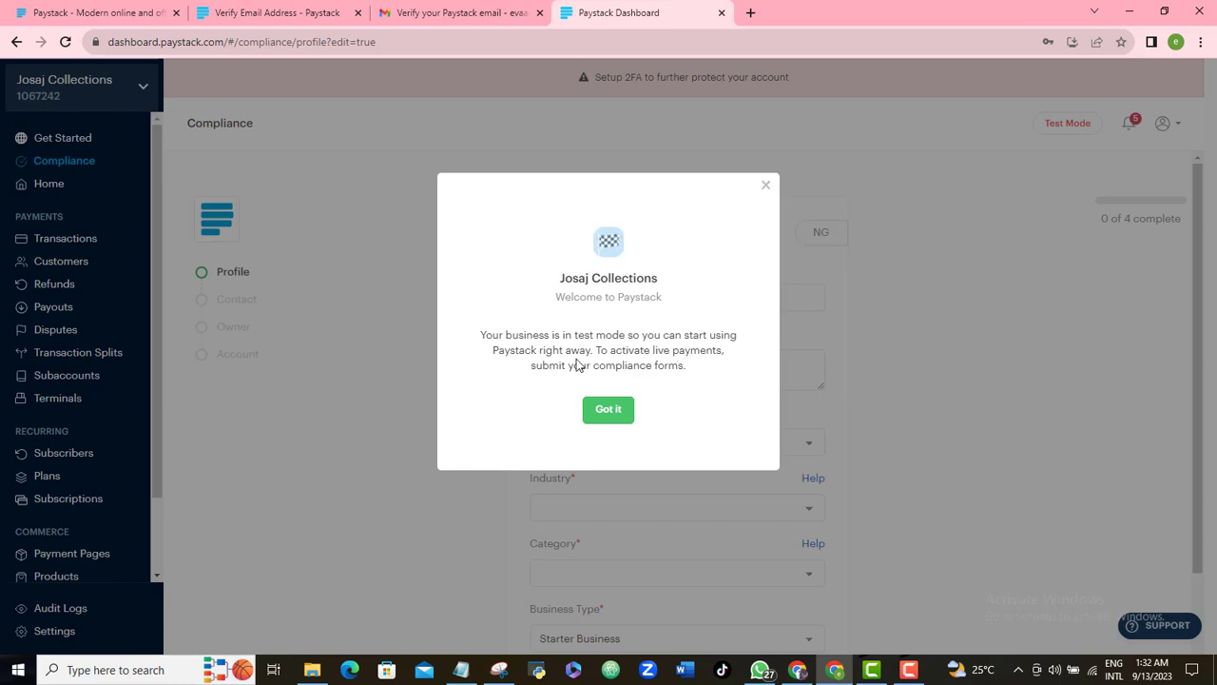
Dismiss the welcome notice and enter 'Selling digital products' as the profile description
{"action": "left_click", "coordinate": [608, 410]}
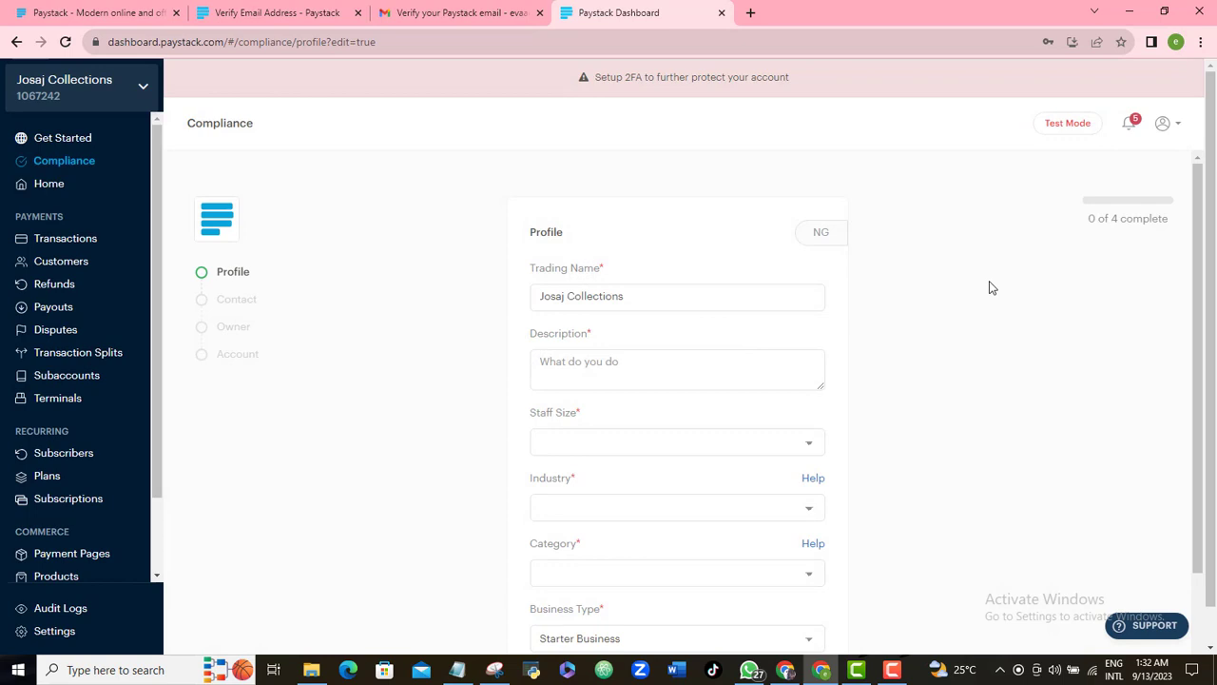
{"action": "mouse_move", "coordinate": [1090, 131]}
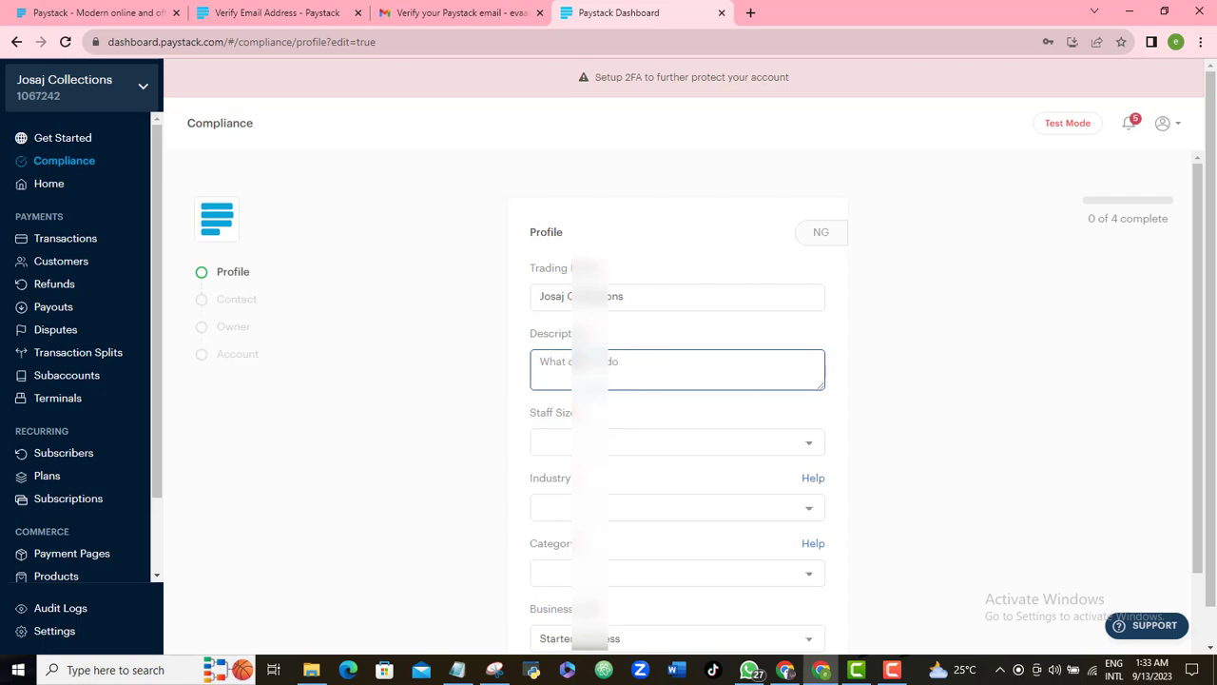
{"action": "type", "text": "Selling digital products"}
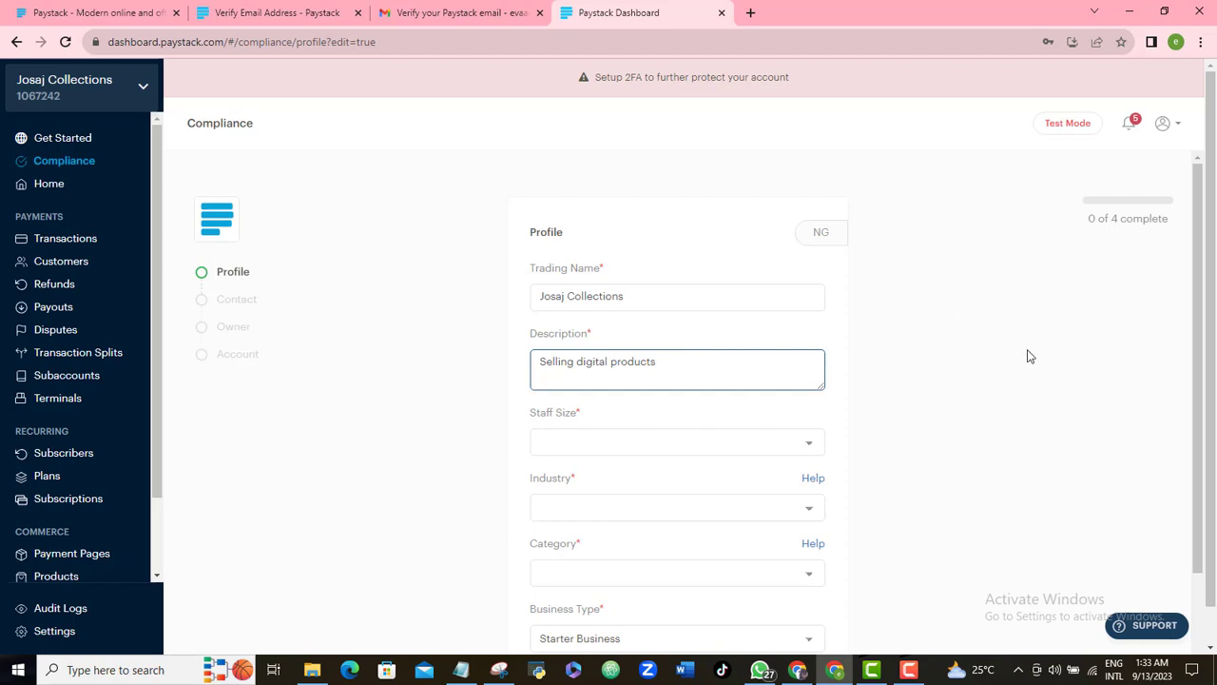
Choose staff size 1 - 5 people, industry Digital goods, category Other digital goods, and save
{"action": "left_click_drag", "start_coordinate": [1204, 368], "coordinate": [1205, 423]}
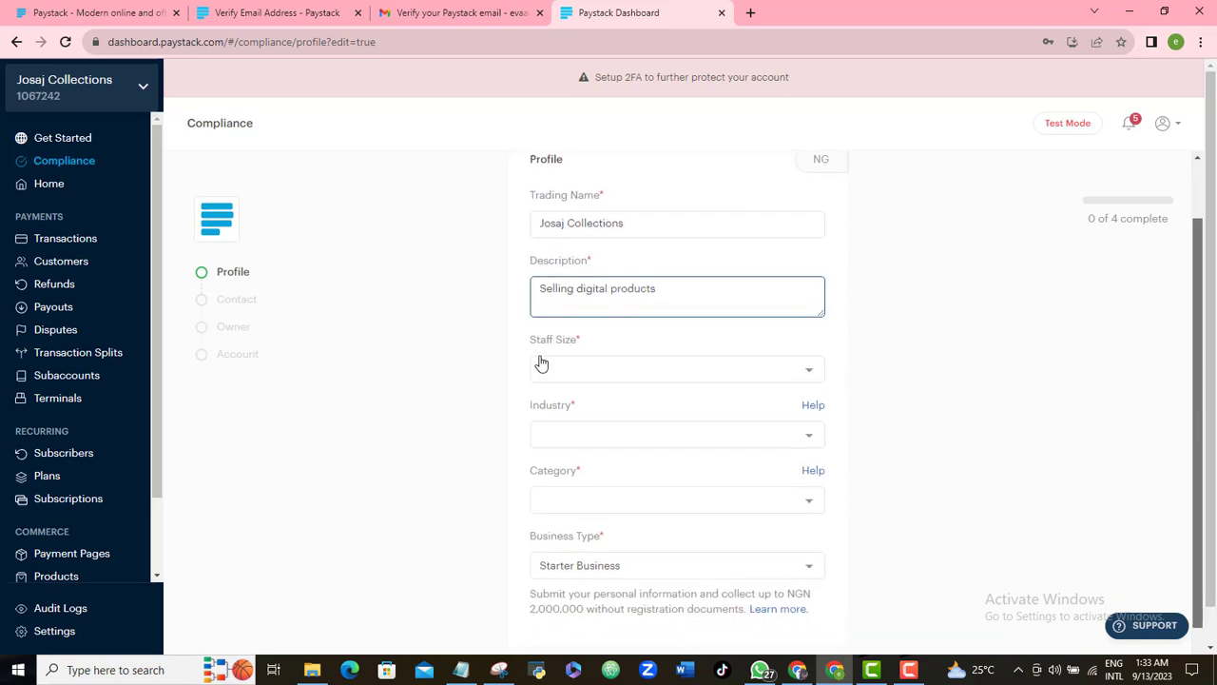
{"action": "left_click", "coordinate": [722, 374]}
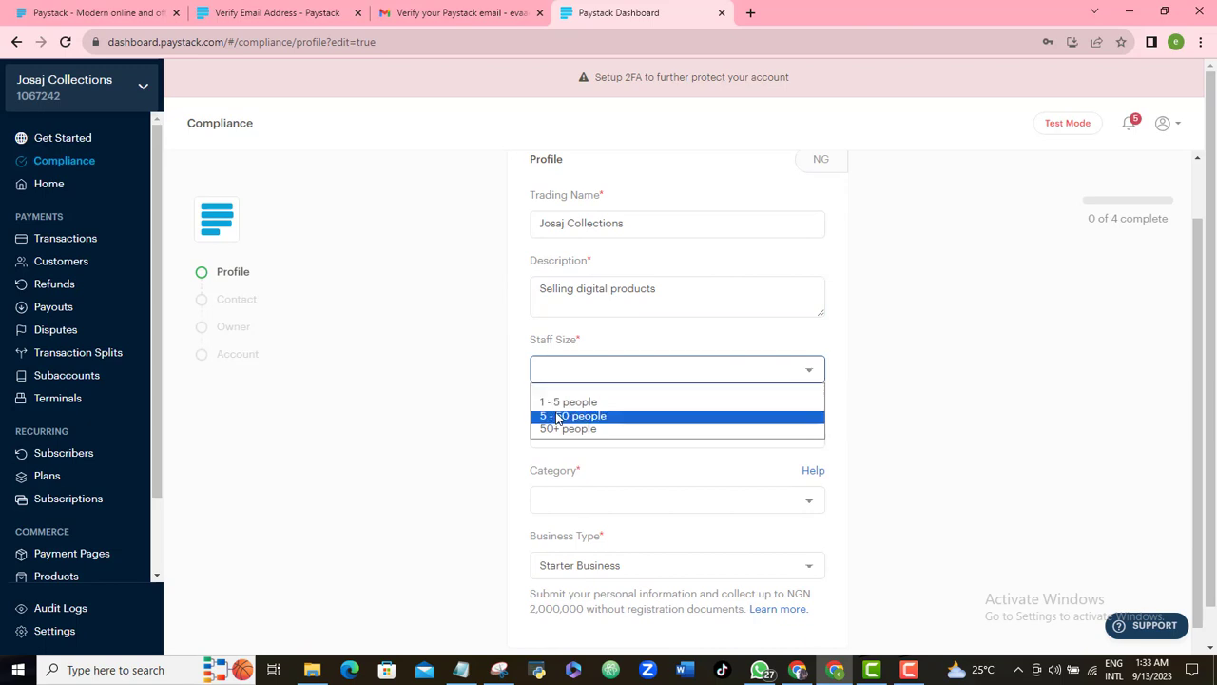
{"action": "left_click", "coordinate": [611, 405]}
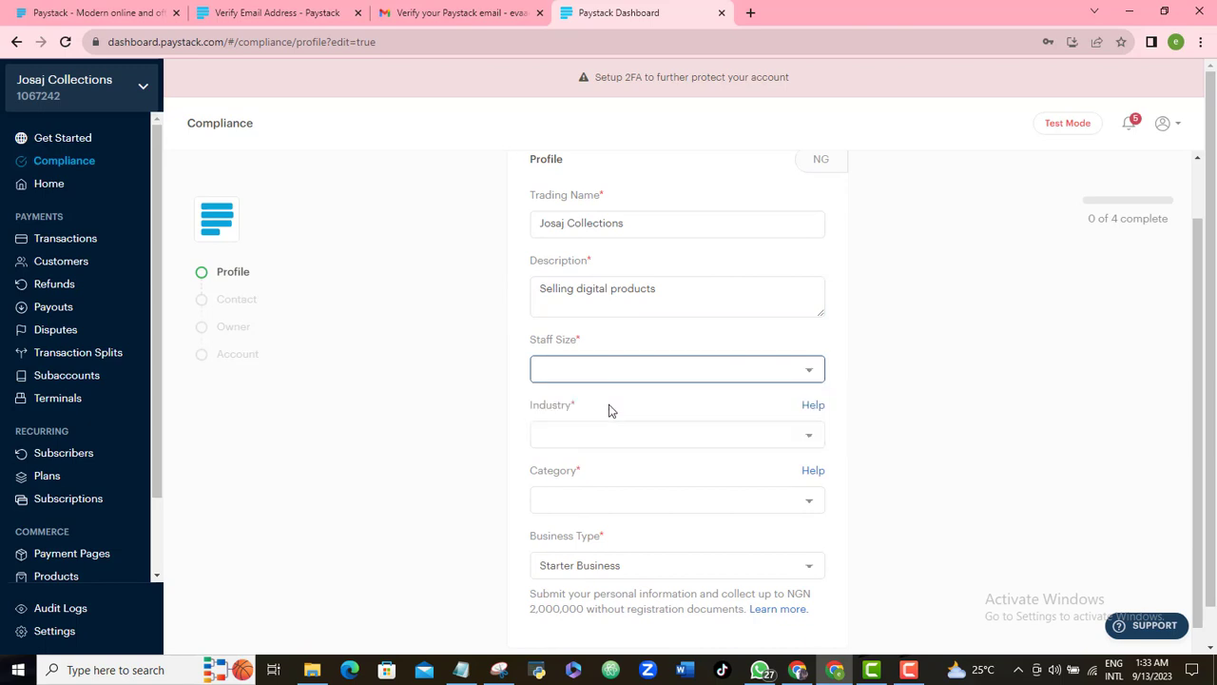
{"action": "left_click", "coordinate": [767, 439]}
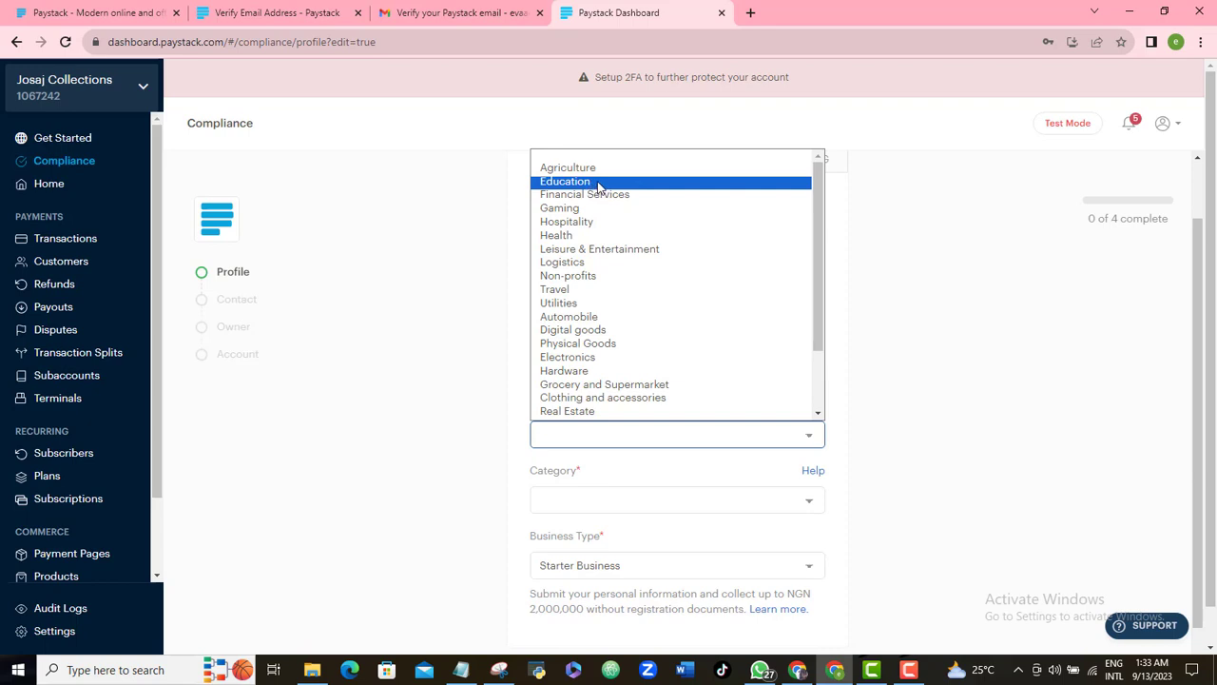
{"action": "left_click", "coordinate": [601, 335]}
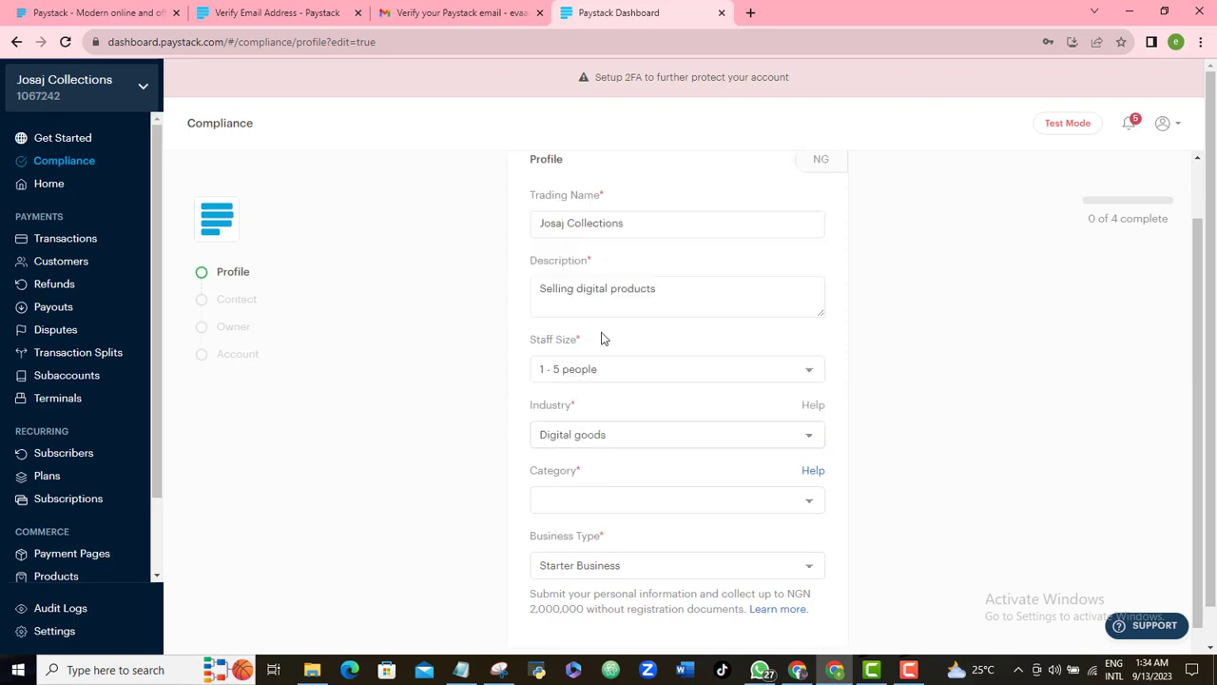
{"action": "left_click_drag", "start_coordinate": [1204, 379], "coordinate": [1204, 430]}
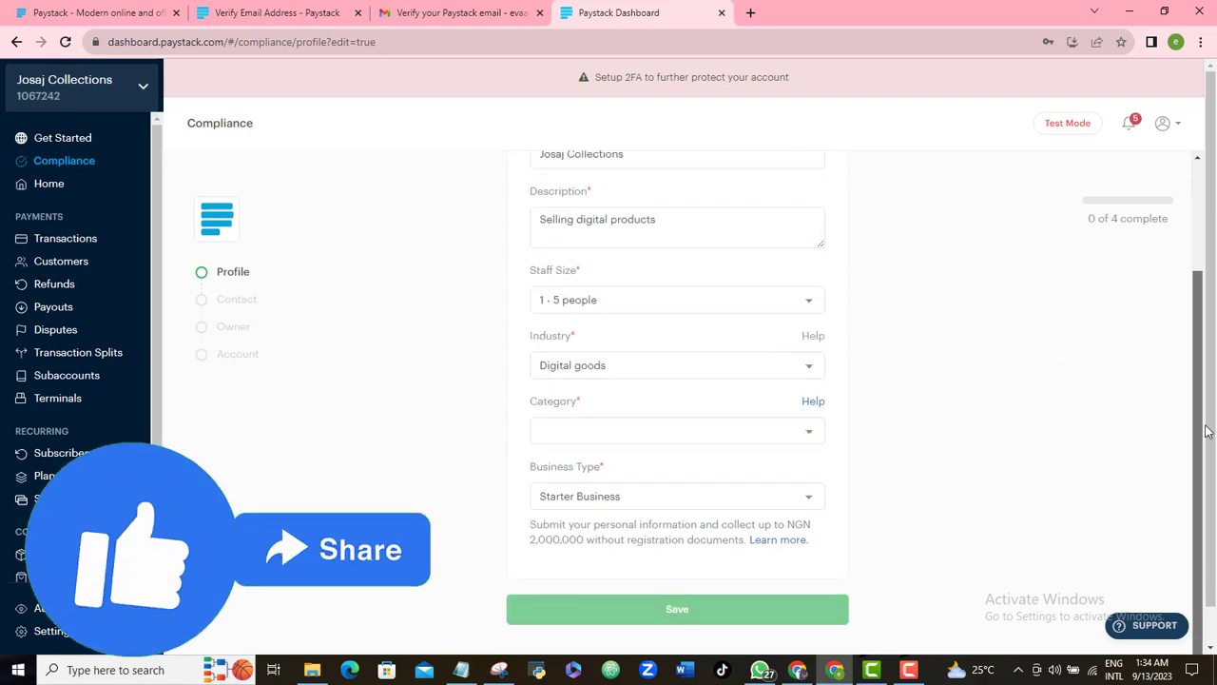
{"action": "left_click", "coordinate": [722, 434]}
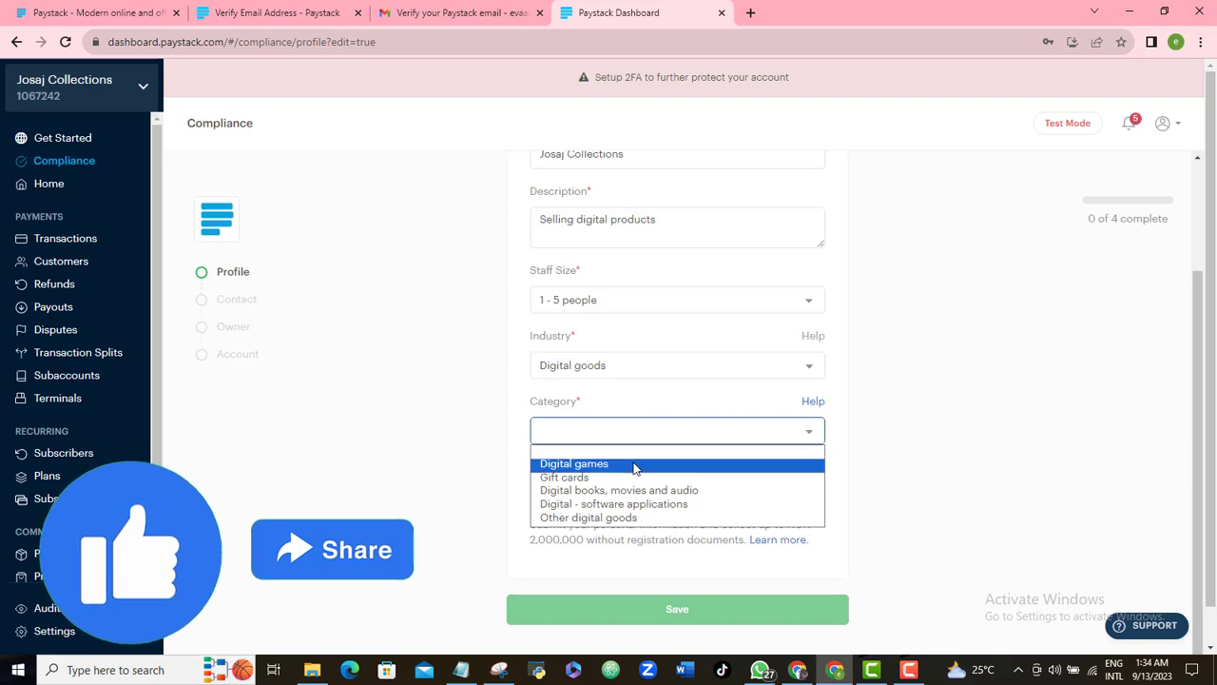
{"action": "left_click", "coordinate": [607, 517]}
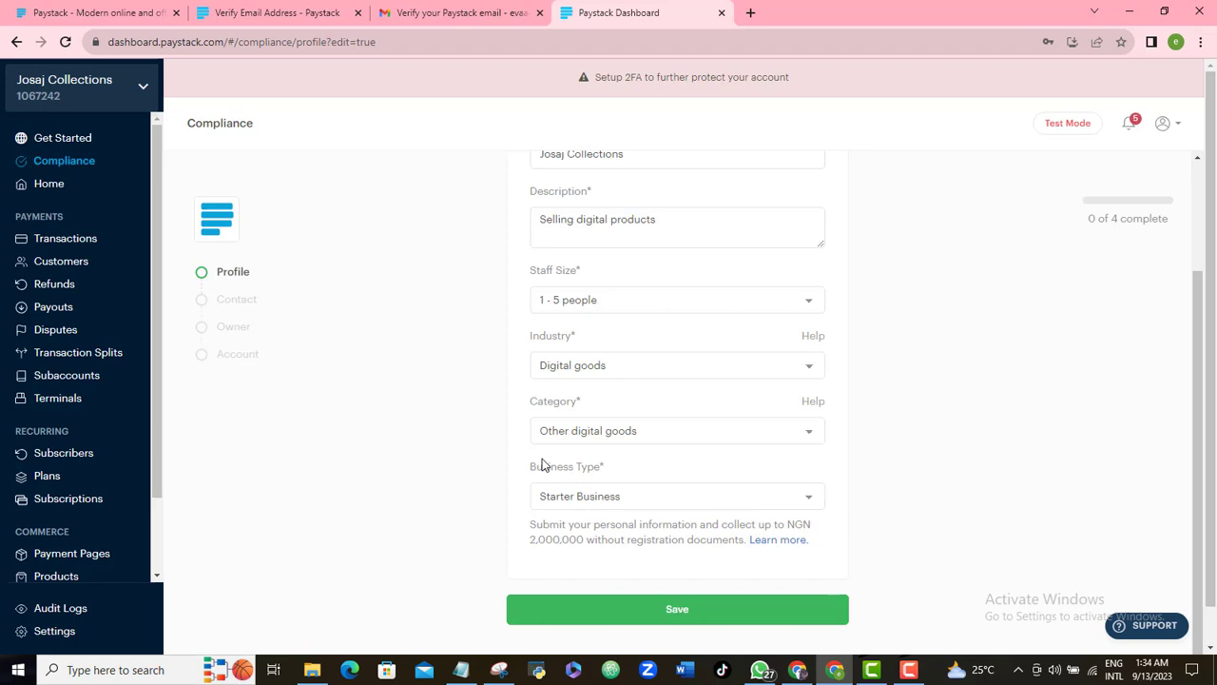
{"action": "left_click", "coordinate": [668, 609]}
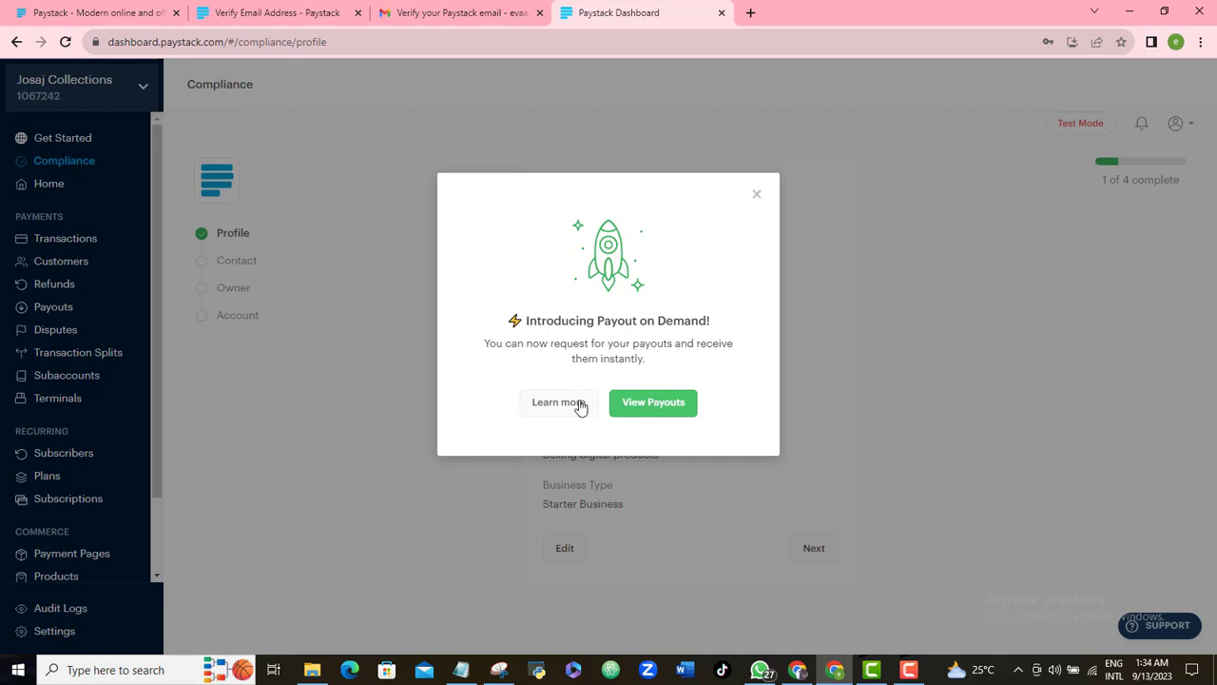
Close the Introducing Payout on Demand announcement
{"action": "left_click", "coordinate": [756, 193]}
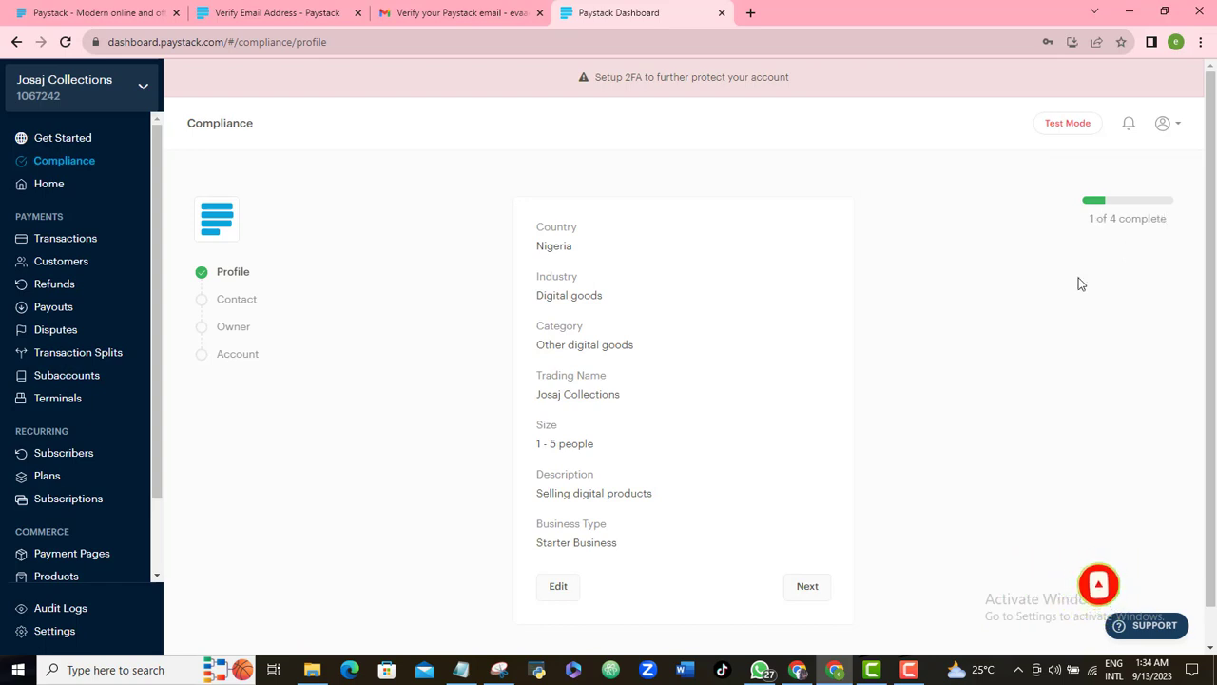
Go to the Contact step and keep support using the general email
{"action": "left_click", "coordinate": [807, 588]}
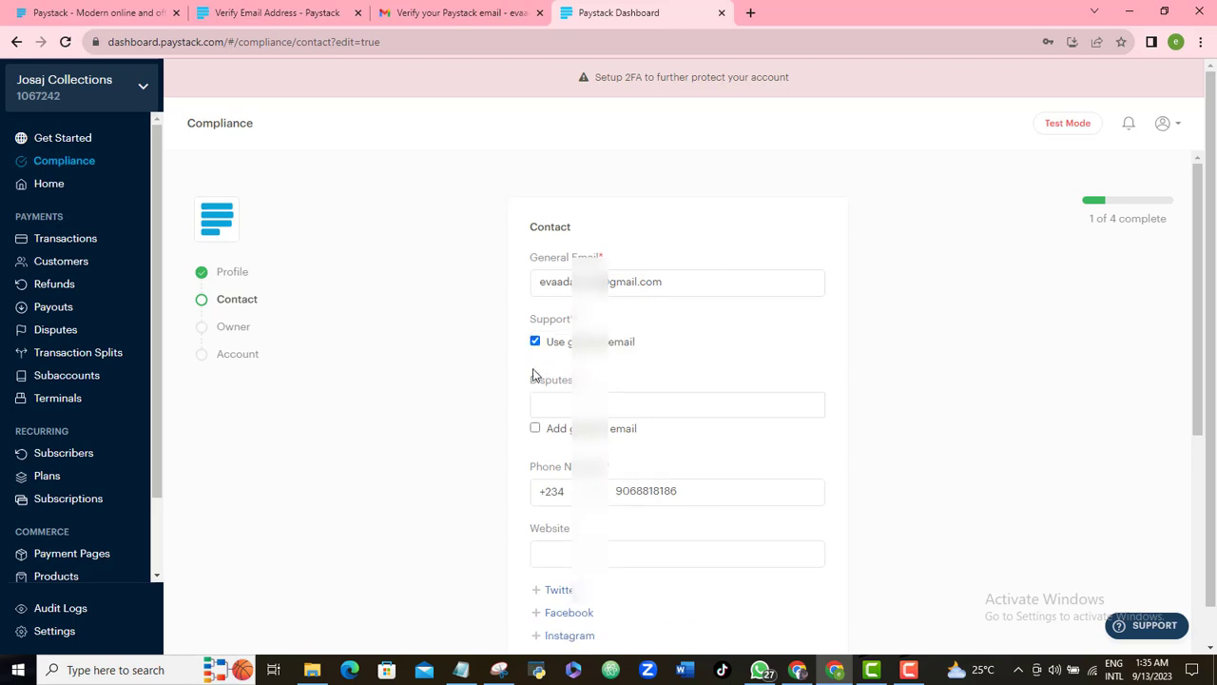
{"action": "left_click", "coordinate": [535, 343]}
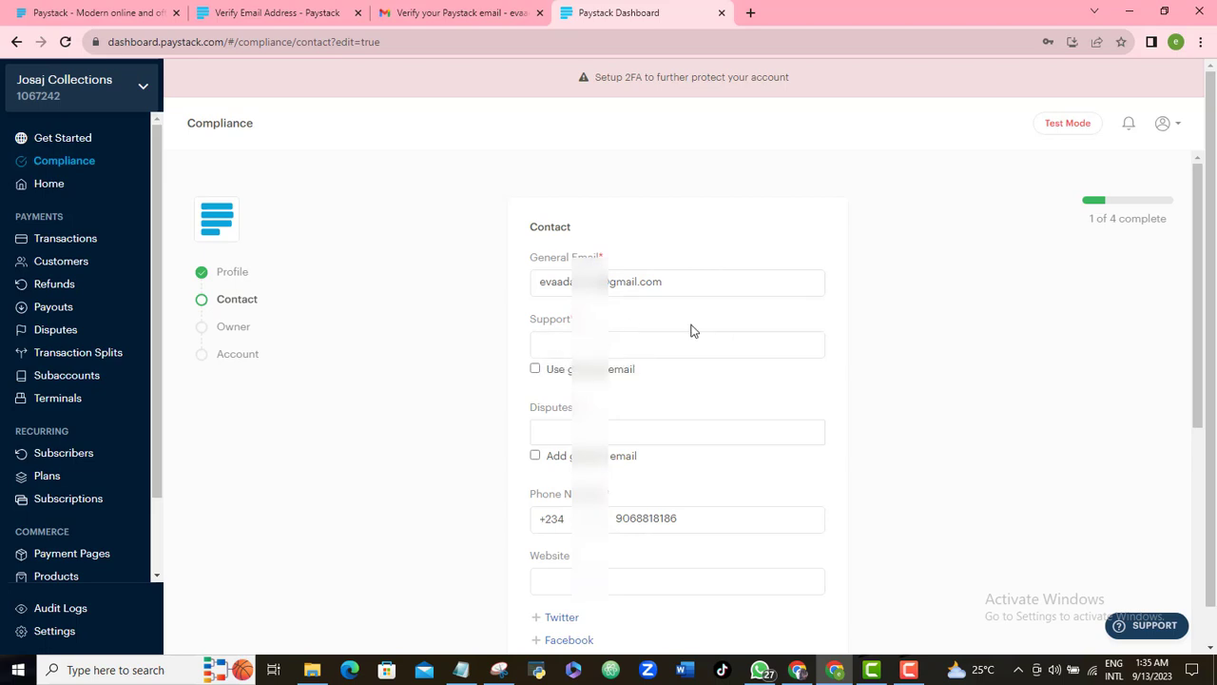
{"action": "left_click", "coordinate": [534, 368]}
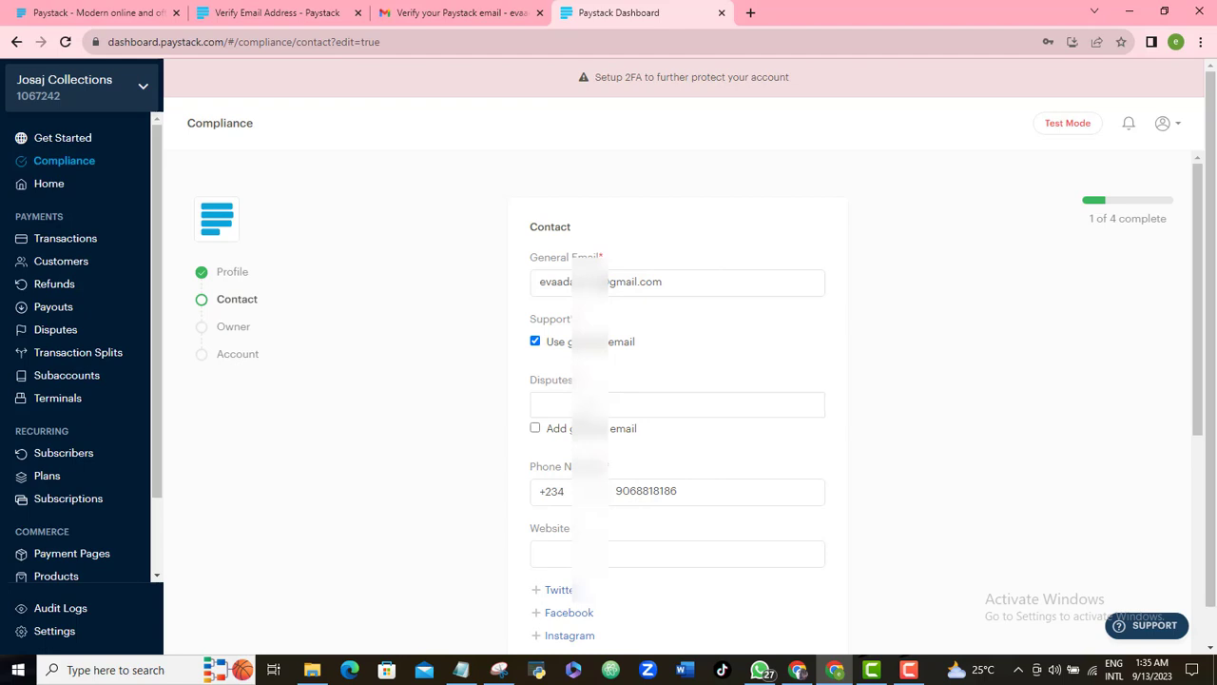
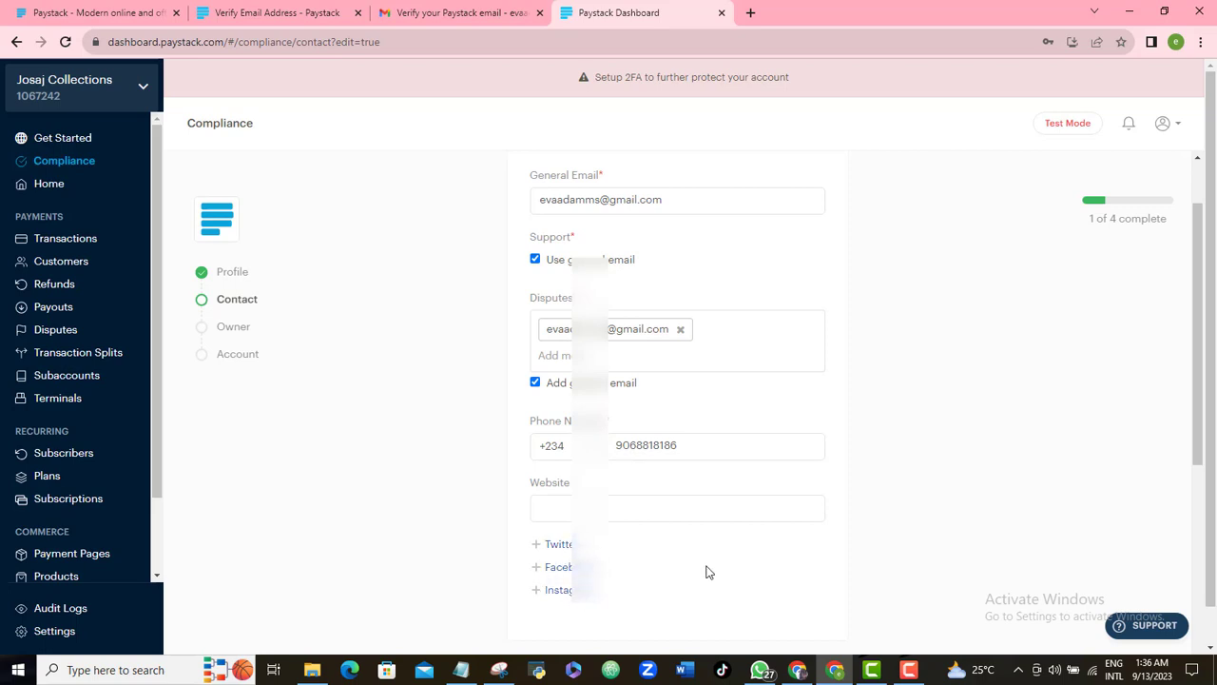
Set the office address state to Lagos and the city to Ikeja
{"action": "scroll", "coordinate": [1205, 377], "scroll_direction": "down", "scroll_amount": 1}
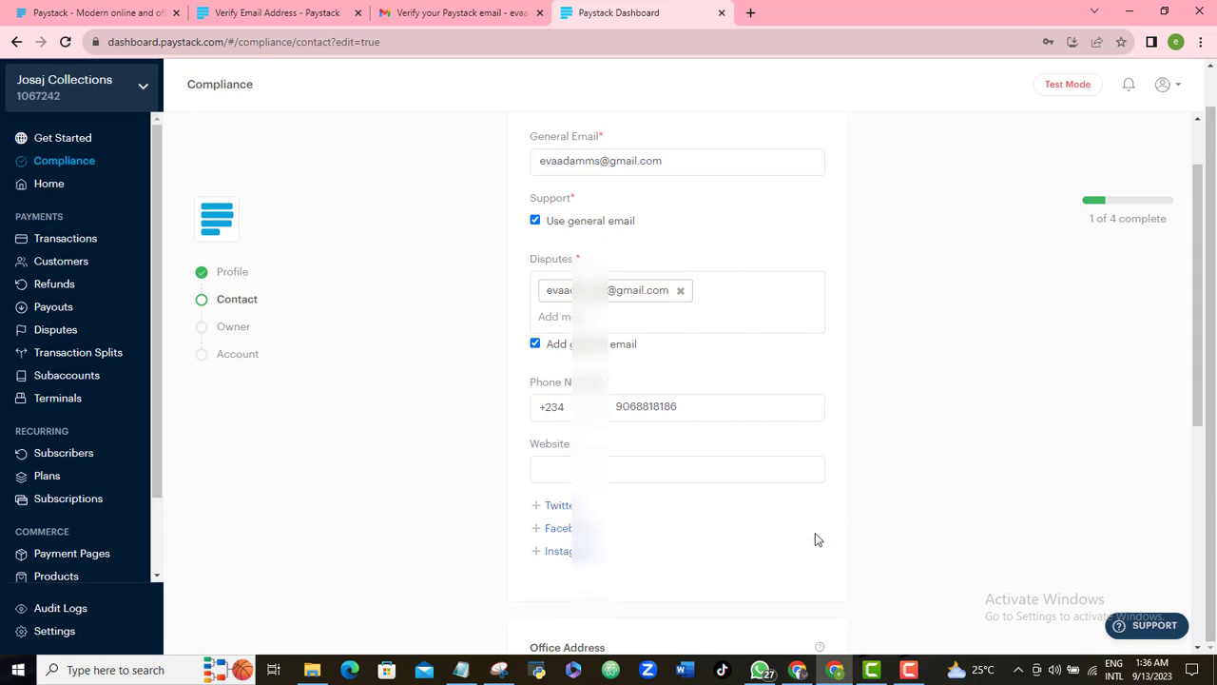
{"action": "left_click_drag", "start_coordinate": [1203, 390], "coordinate": [1203, 560]}
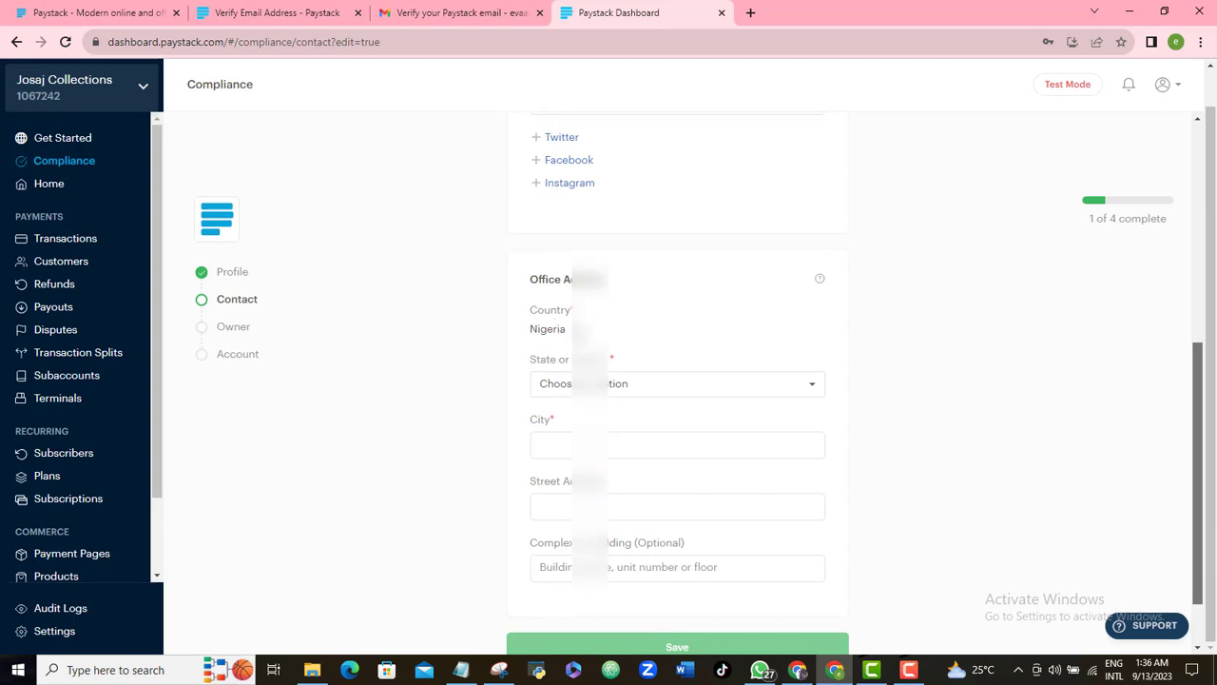
{"action": "left_click", "coordinate": [748, 387]}
{"action": "type", "text": "lagos"}
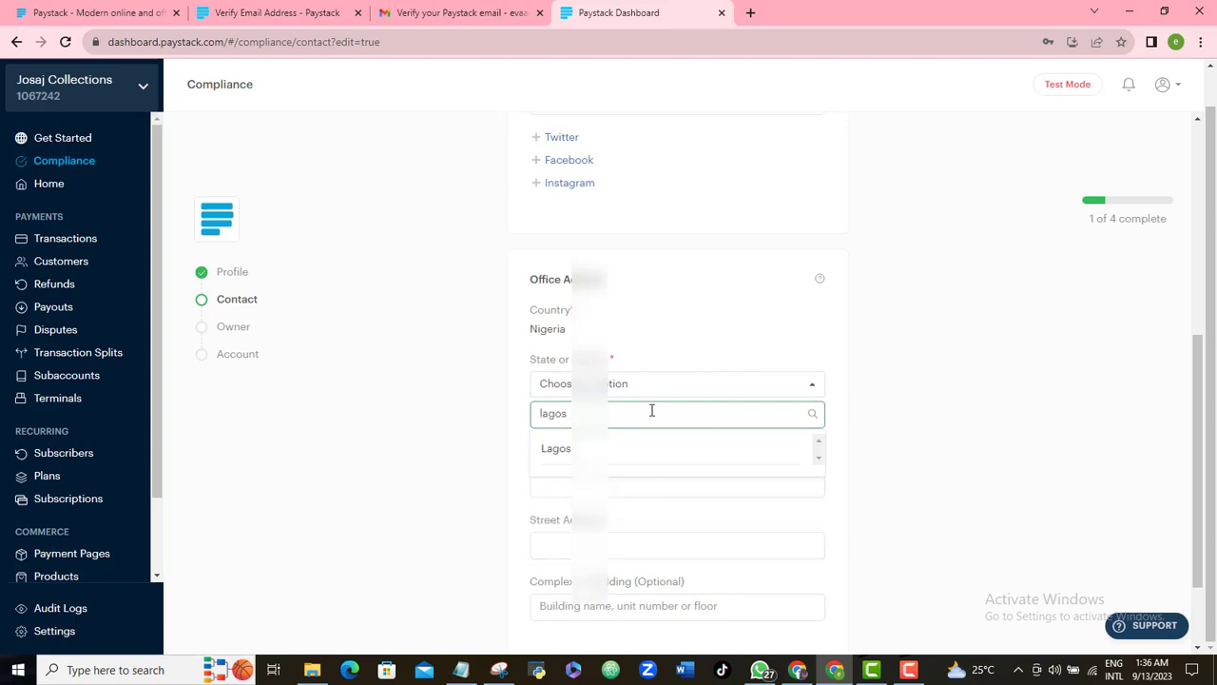
{"action": "left_click", "coordinate": [582, 450]}
{"action": "left_click", "coordinate": [631, 446]}
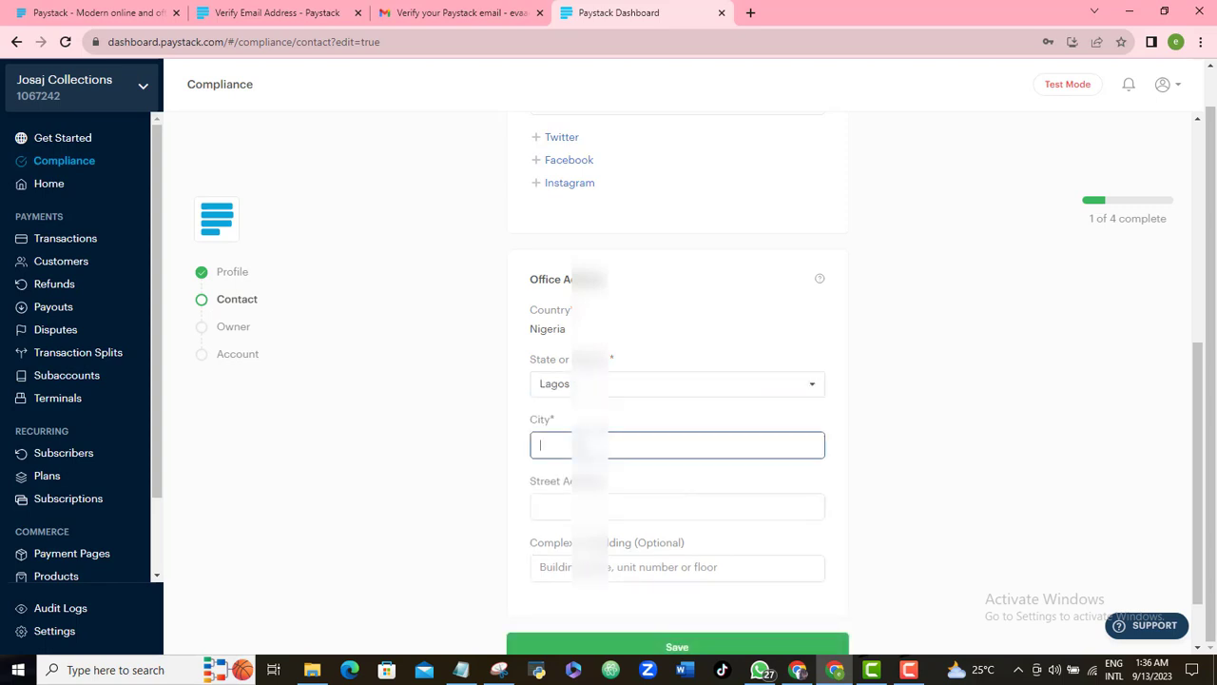
{"action": "type", "text": "Ikeja"}
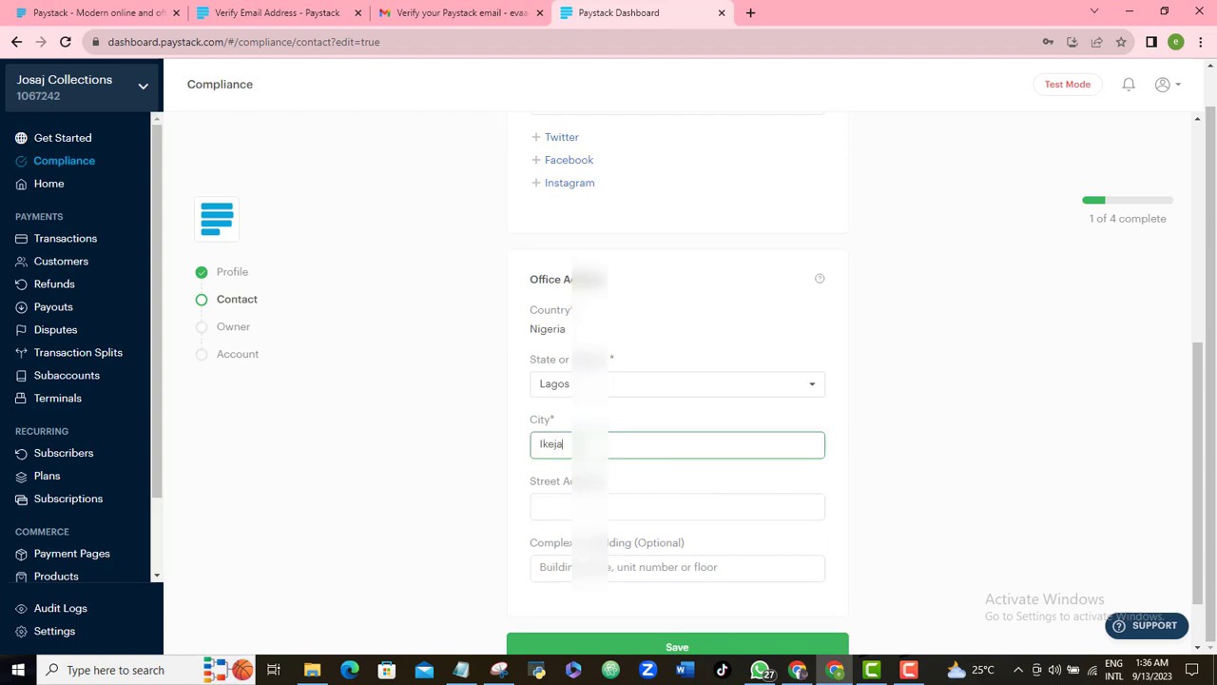
Enter the office street address and save the contact details
{"action": "left_click", "coordinate": [677, 506]}
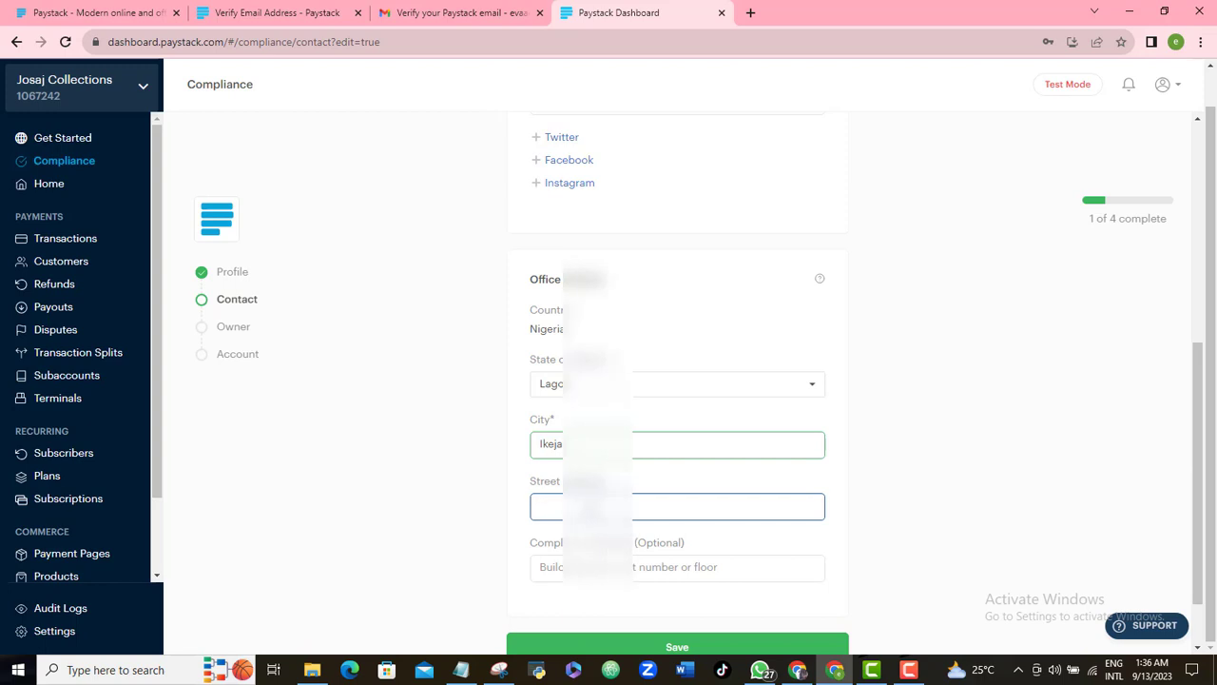
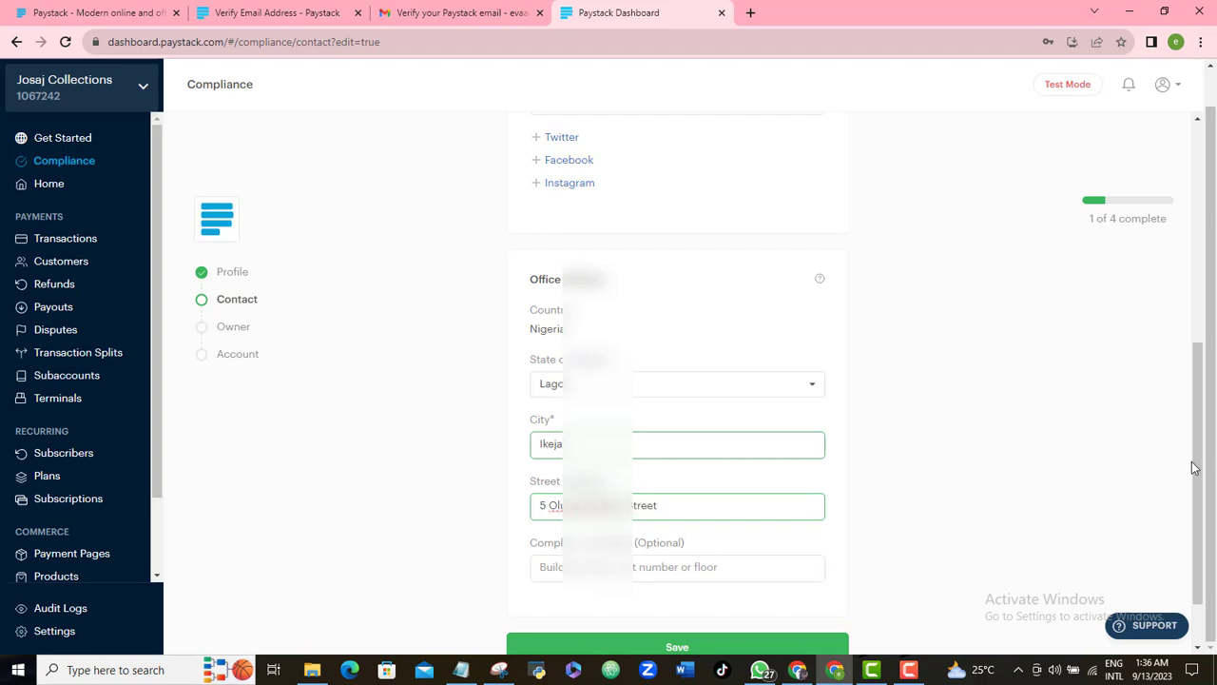
{"action": "scroll", "coordinate": [1199, 467], "scroll_direction": "down", "scroll_amount": 1}
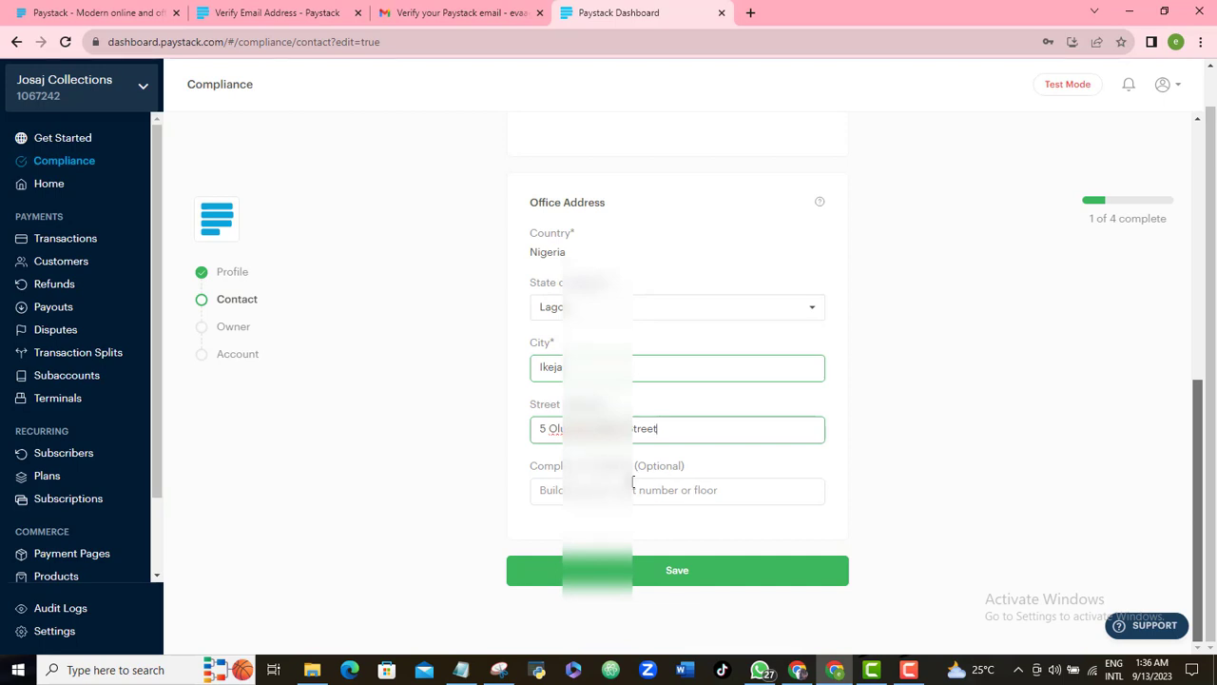
{"action": "left_click", "coordinate": [674, 575]}
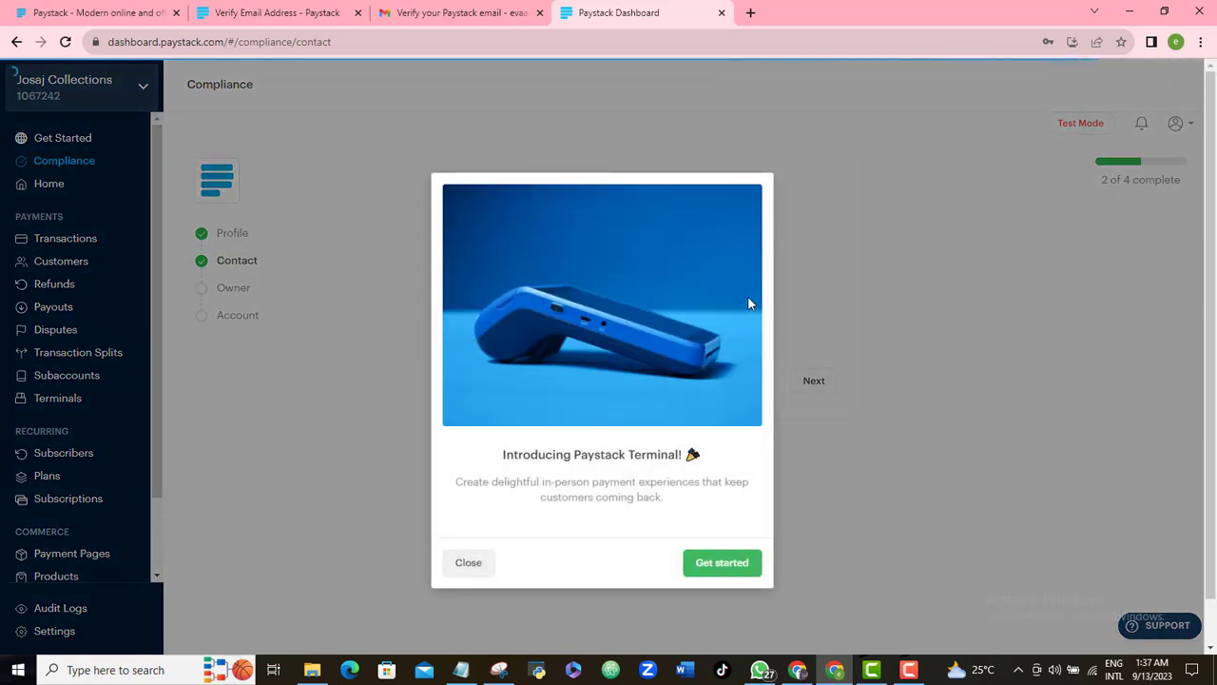
Close the Paystack Terminal announcement and continue from the contact summary to the Owner step
{"action": "left_click", "coordinate": [466, 570]}
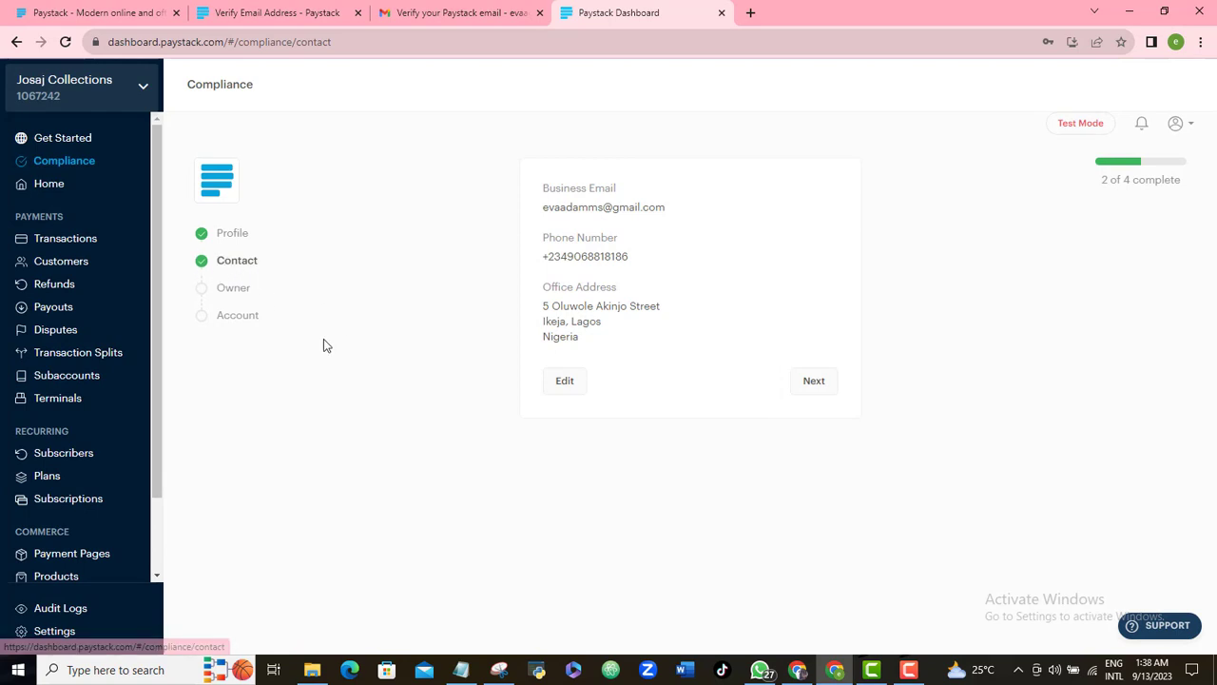
{"action": "left_click", "coordinate": [815, 383]}
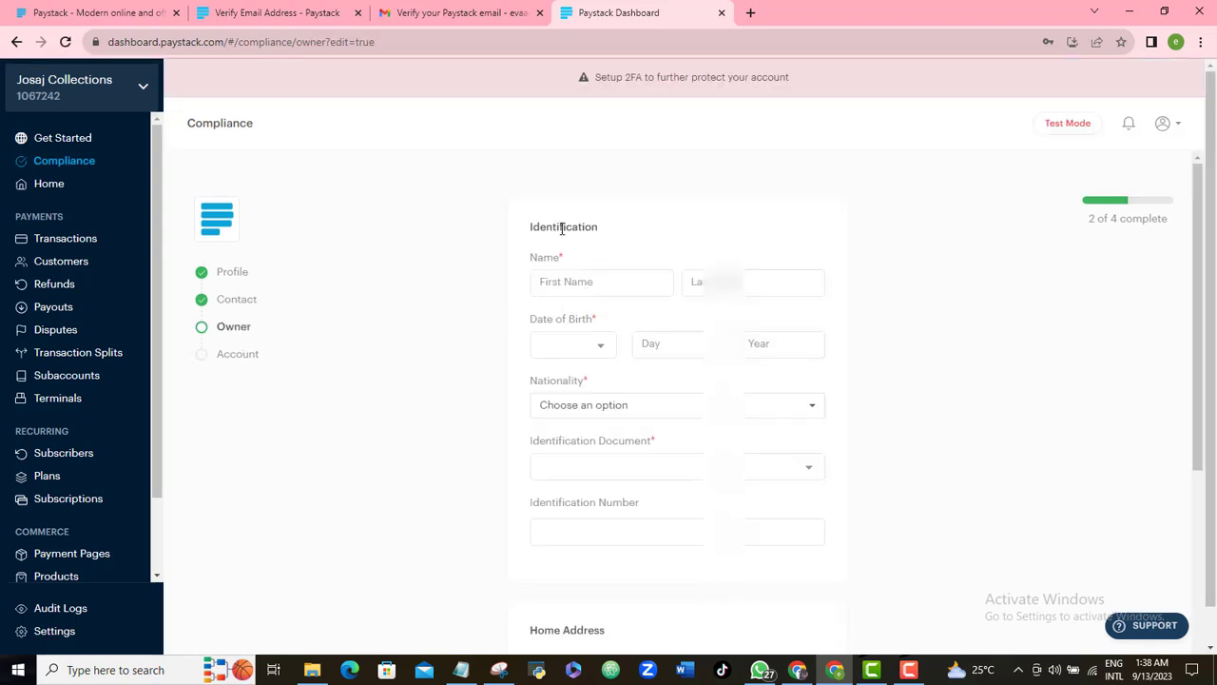
Enter the owner's first name and last name
{"action": "left_click", "coordinate": [575, 282]}
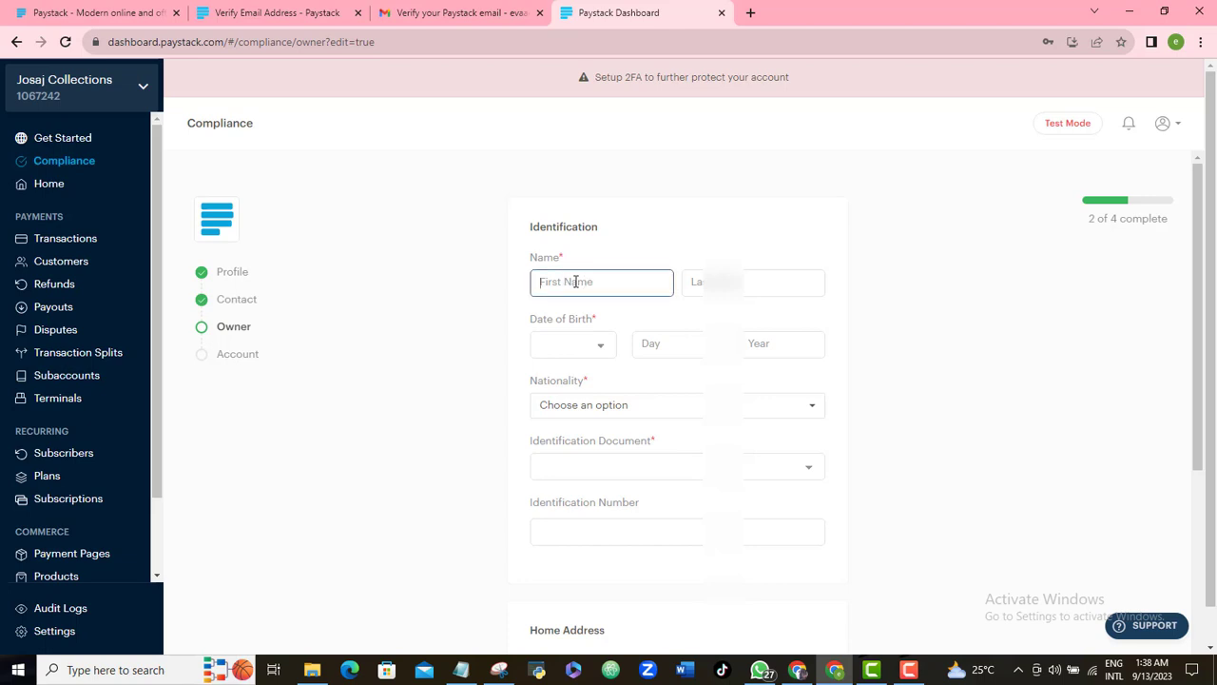
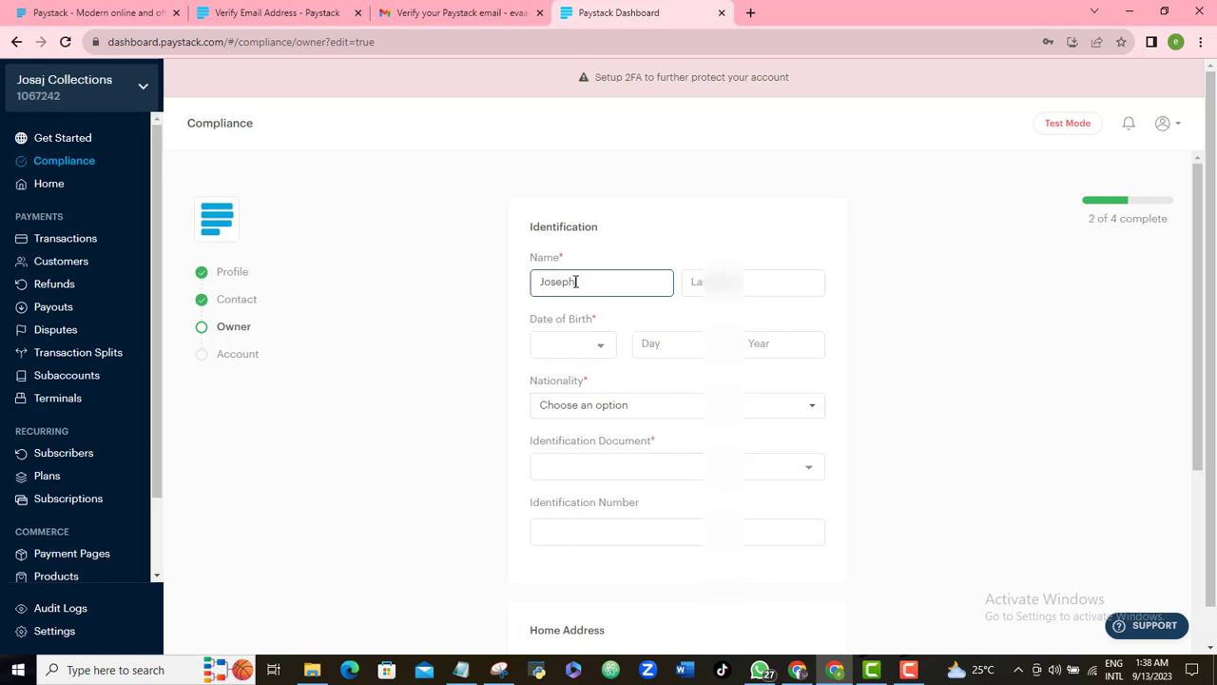
{"action": "key", "text": "Tab"}
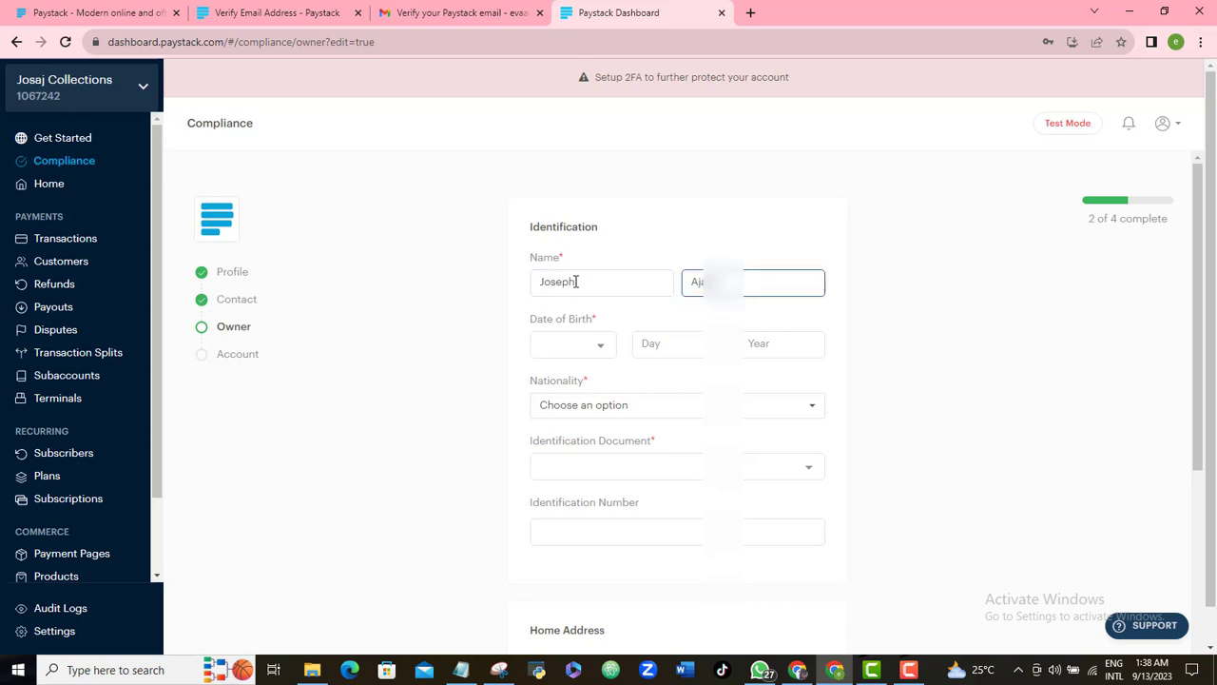
{"action": "left_click", "coordinate": [589, 347]}
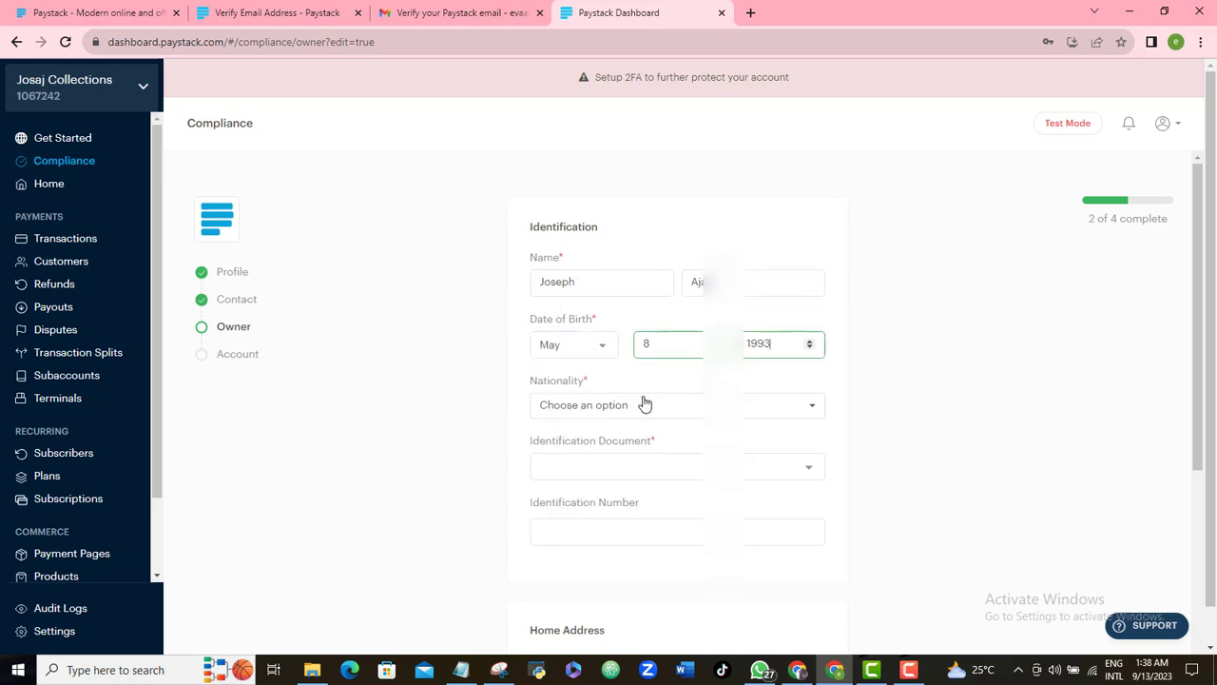
{"action": "left_click", "coordinate": [644, 411]}
{"action": "type", "text": "Nige"}
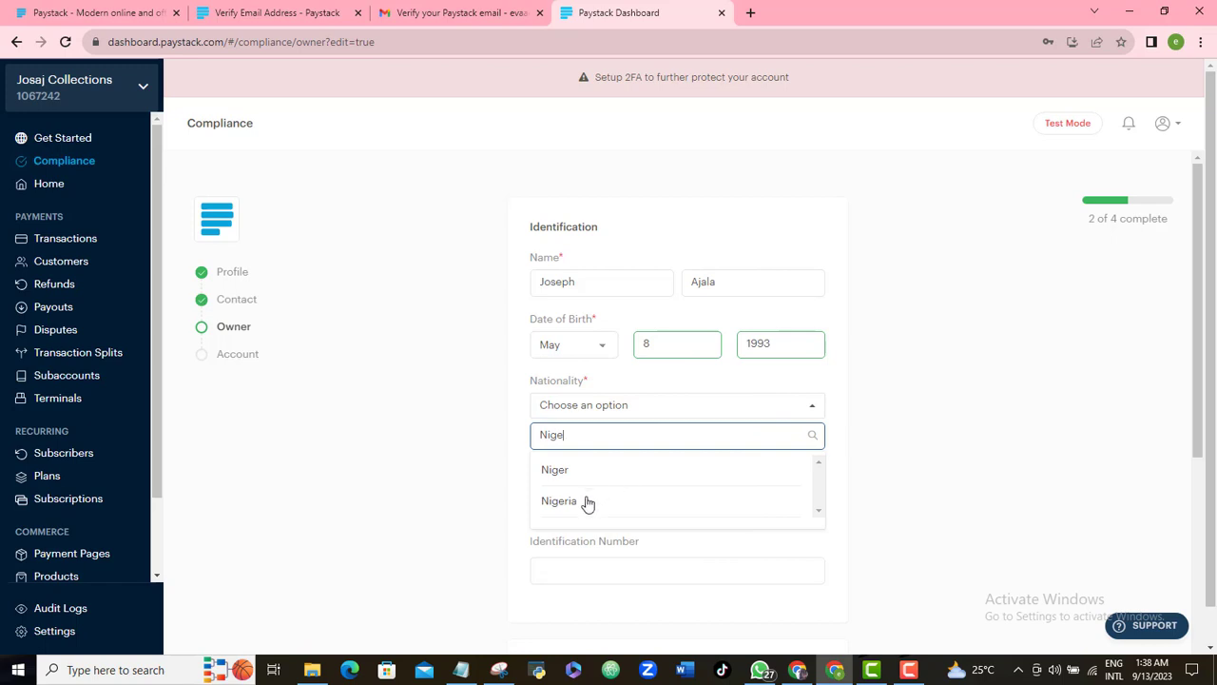
{"action": "left_click", "coordinate": [559, 501]}
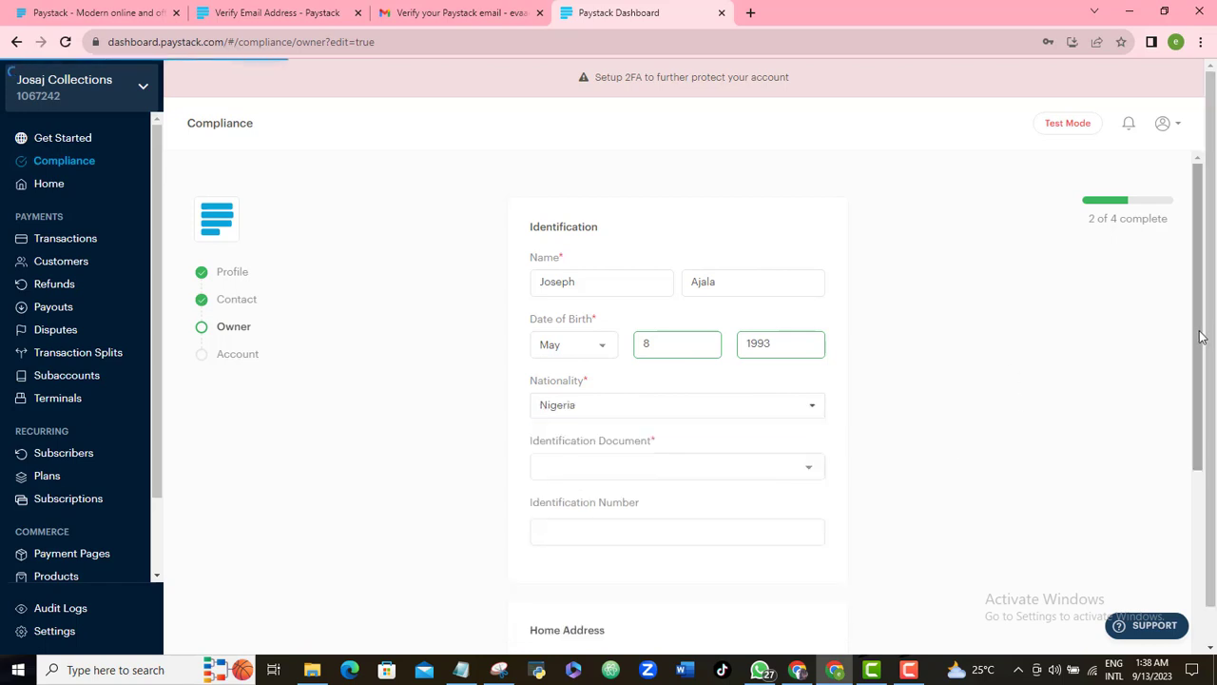
{"action": "scroll", "coordinate": [1200, 336], "scroll_direction": "down", "scroll_amount": 1}
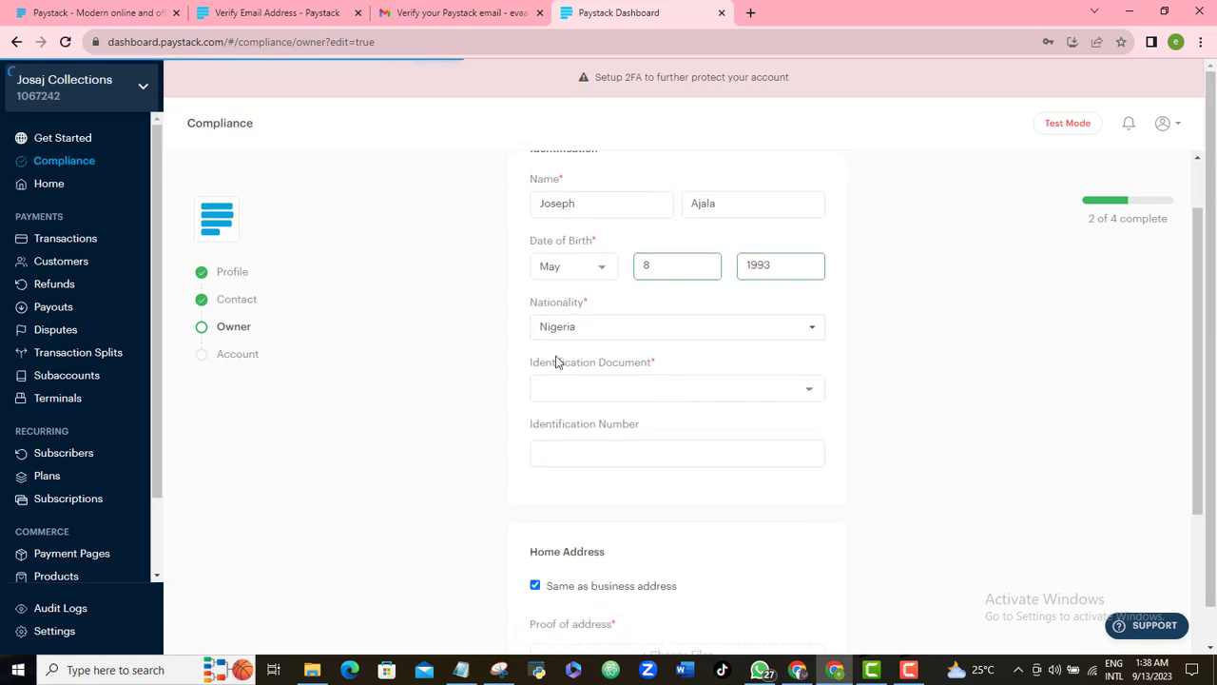
{"action": "left_click", "coordinate": [665, 397]}
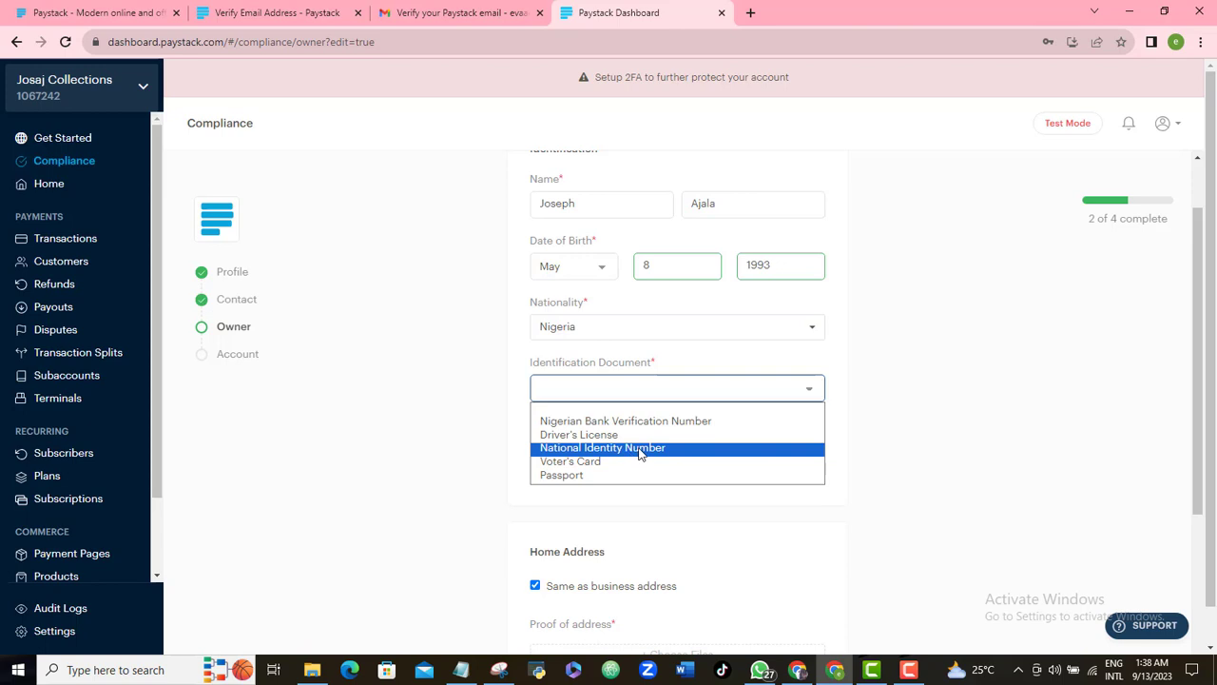
Choose National Identity Number as the owner's ID document, then review the form down to Proof of address
{"action": "left_click", "coordinate": [653, 448]}
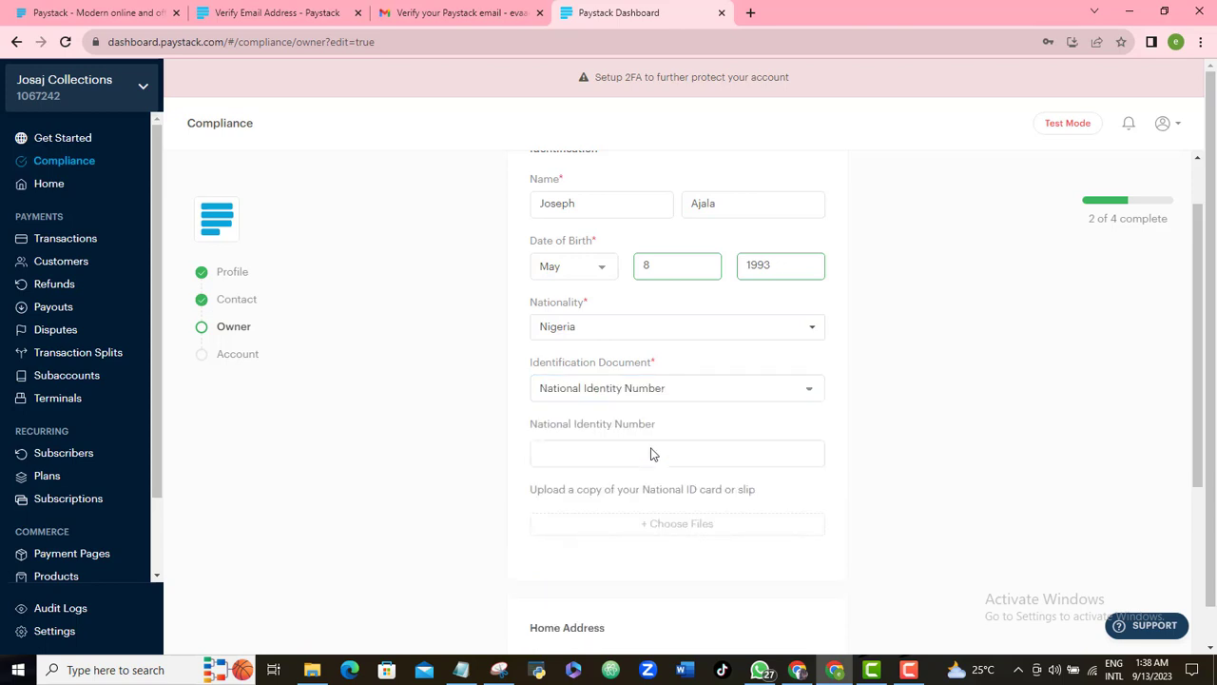
{"action": "left_click", "coordinate": [635, 454]}
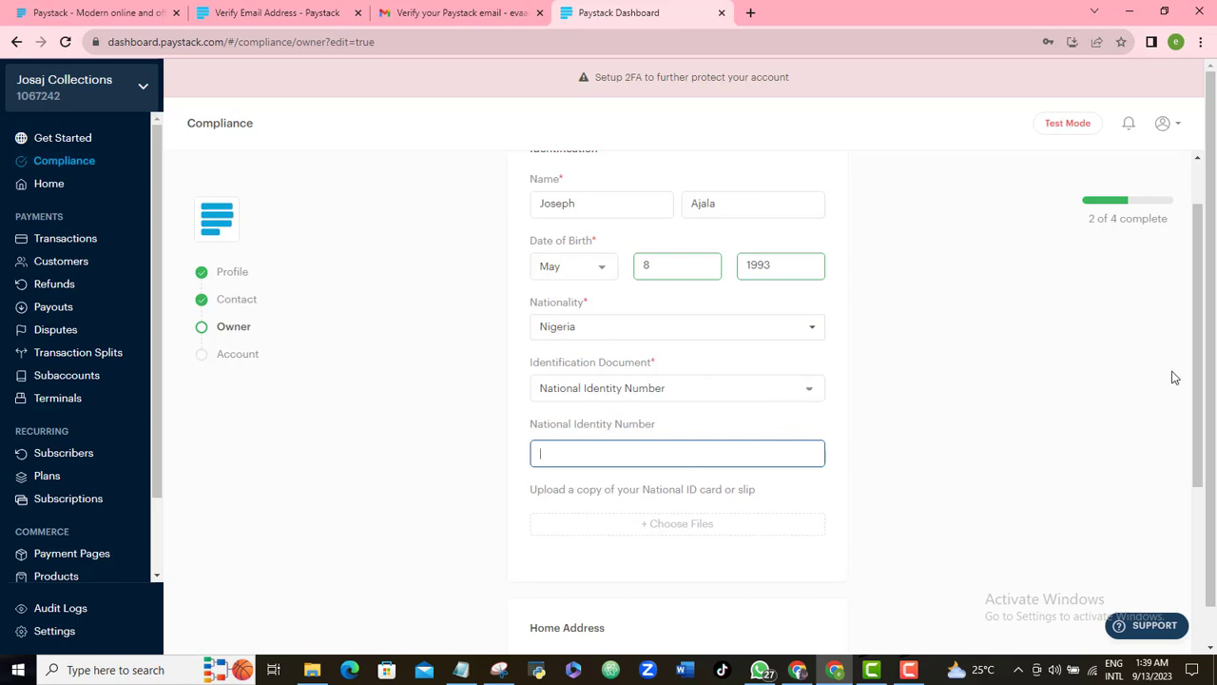
{"action": "scroll", "coordinate": [1207, 370], "scroll_direction": "down", "scroll_amount": 1}
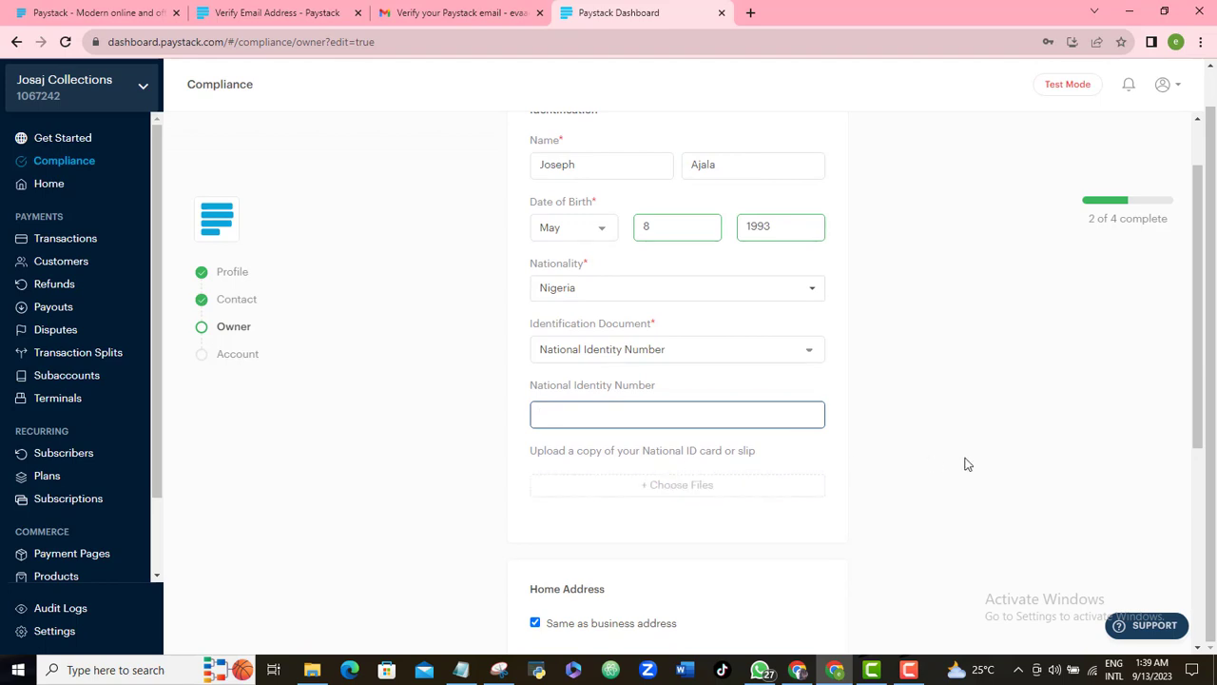
{"action": "scroll", "coordinate": [1203, 399], "scroll_direction": "down", "scroll_amount": 3}
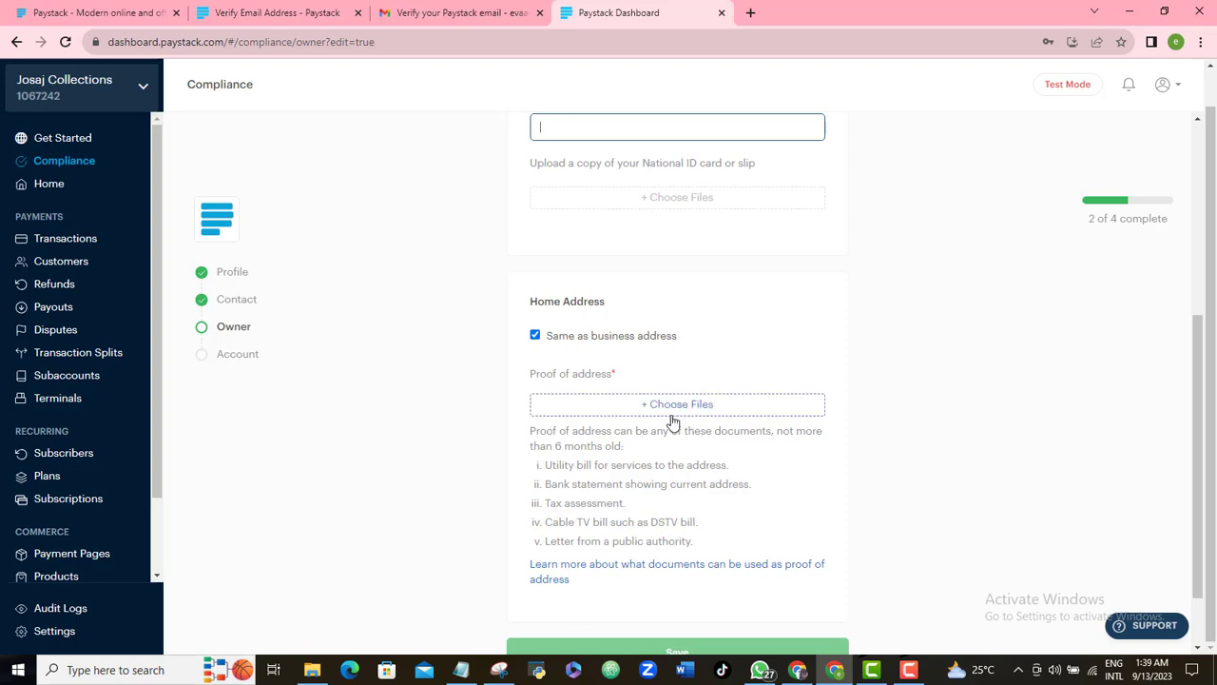
{"action": "mouse_move", "coordinate": [566, 380]}
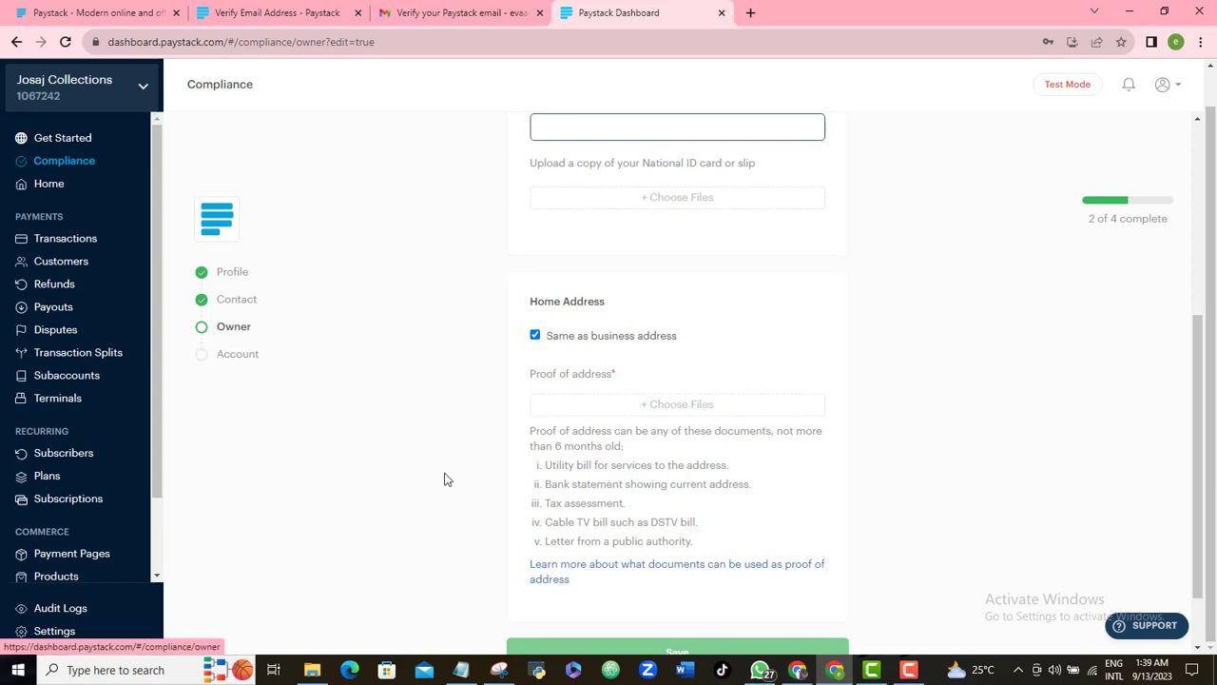
{"action": "left_click_drag", "start_coordinate": [1203, 440], "coordinate": [1202, 485]}
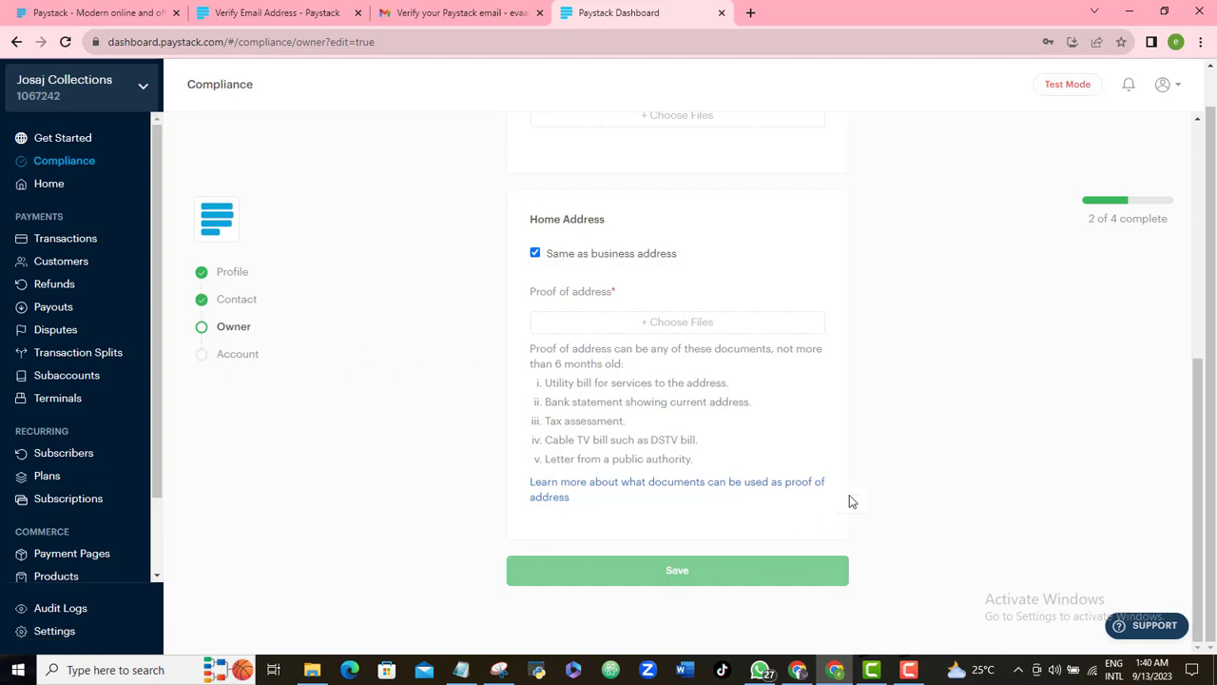
{"action": "left_click_drag", "start_coordinate": [1200, 464], "coordinate": [1200, 234]}
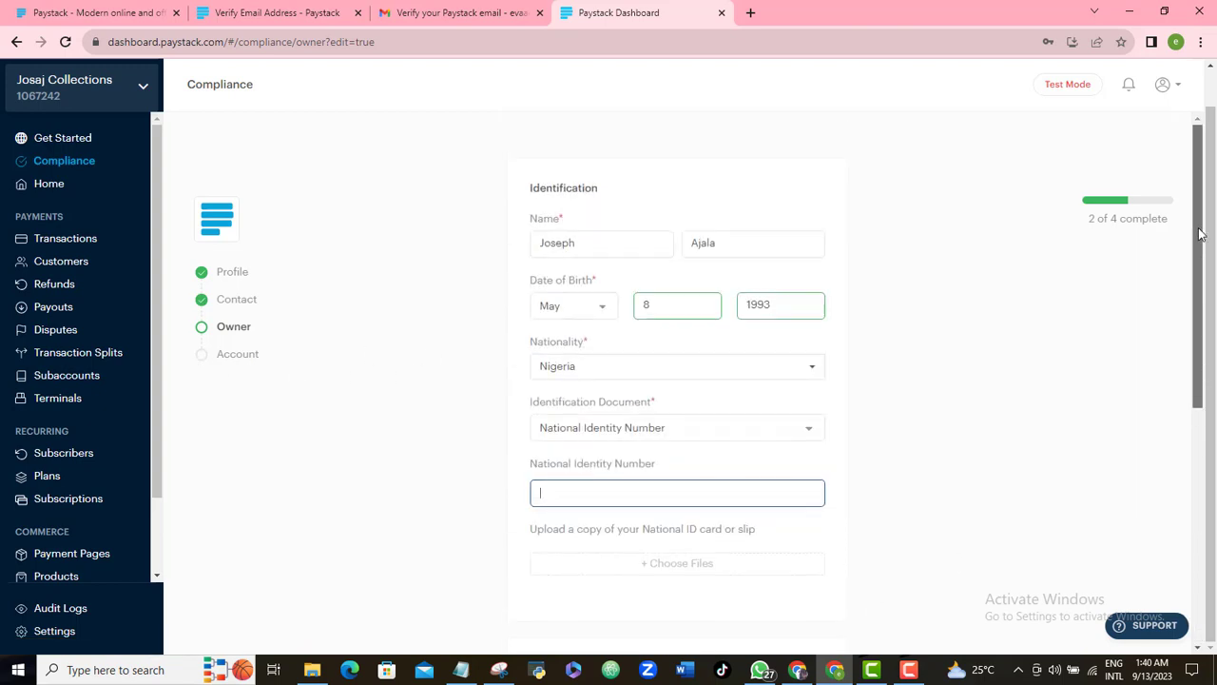
{"action": "mouse_move", "coordinate": [1072, 86]}
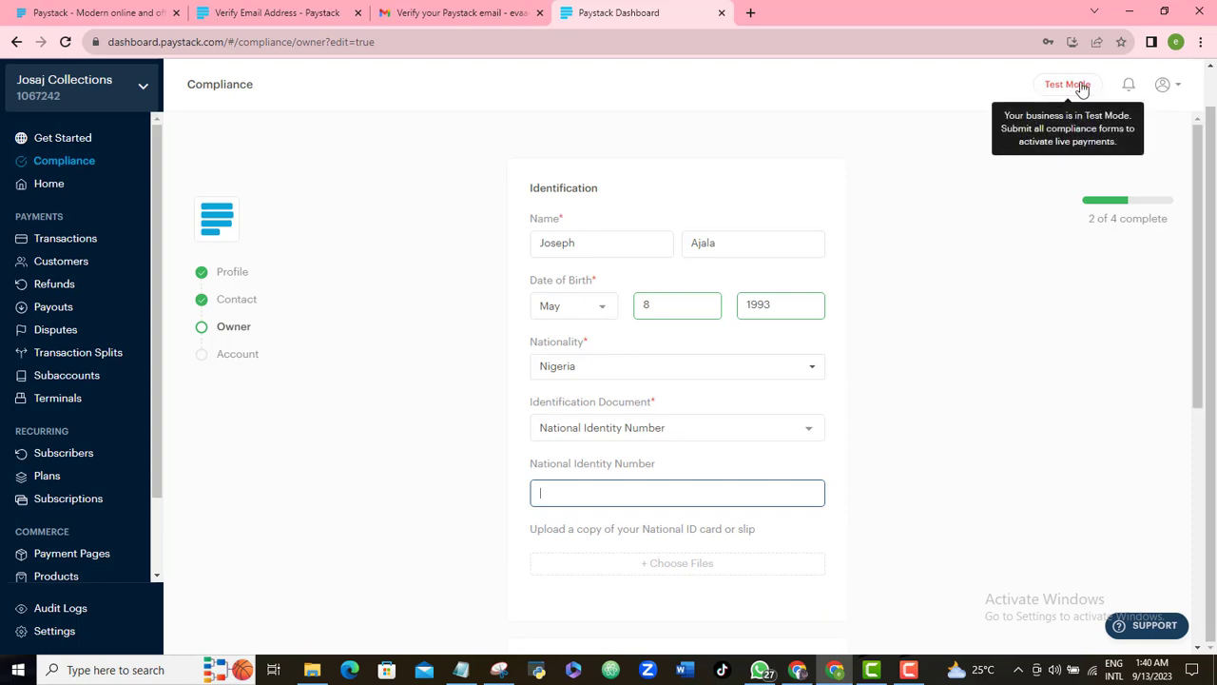